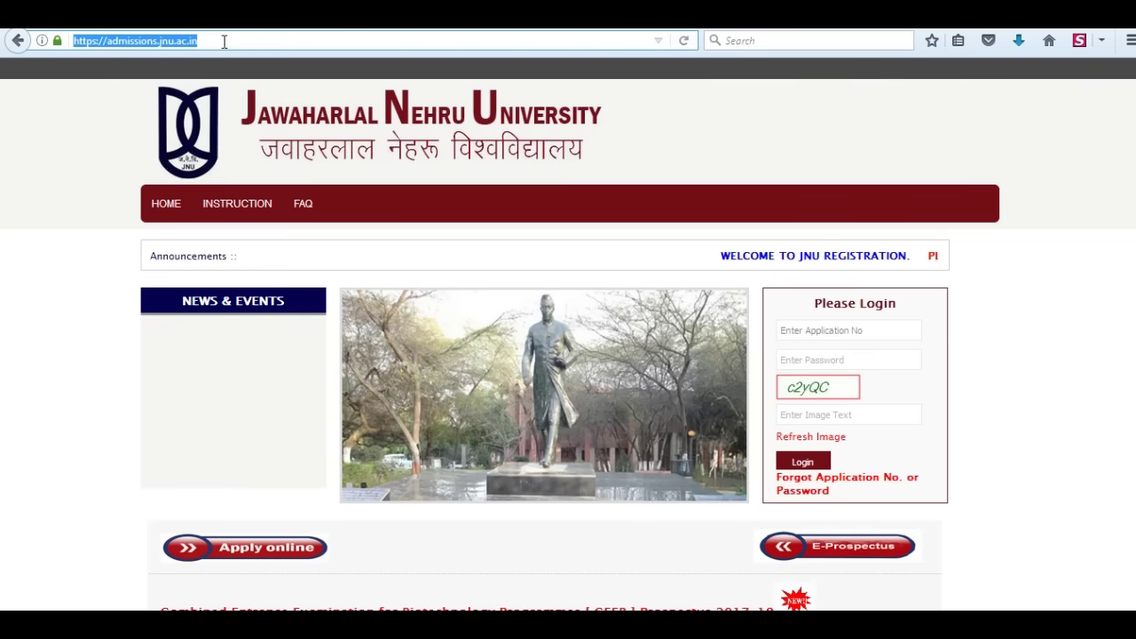
- Go to the online application options from the JNU admissions home page
{"action": "scroll", "coordinate": [870, 557], "scroll_direction": "down", "scroll_amount": 2}
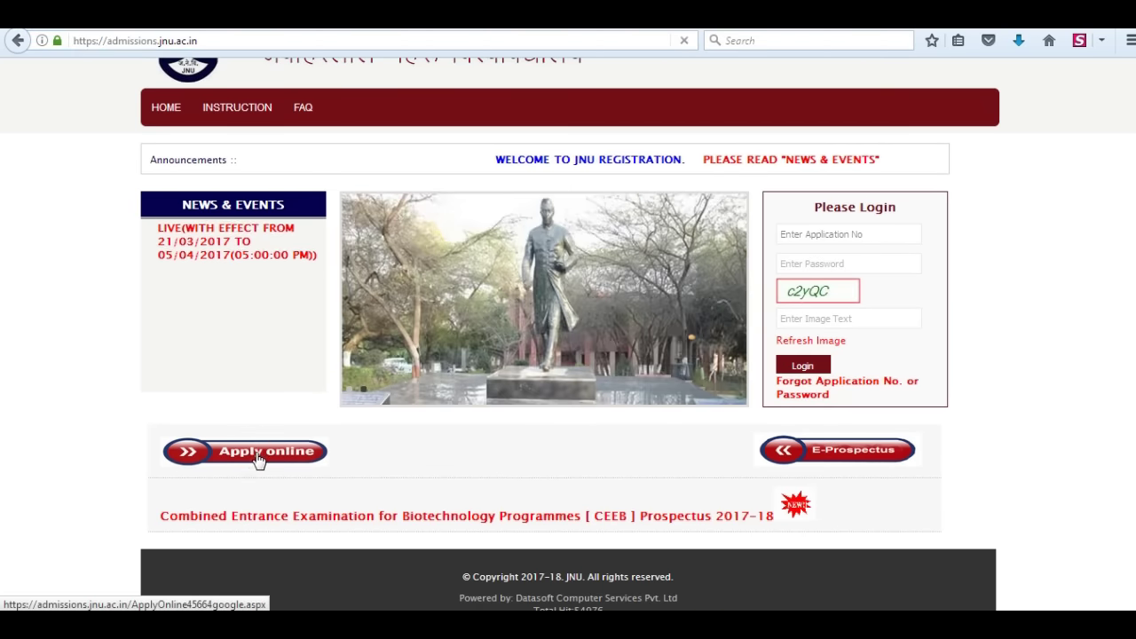
{"action": "left_click", "coordinate": [258, 452]}
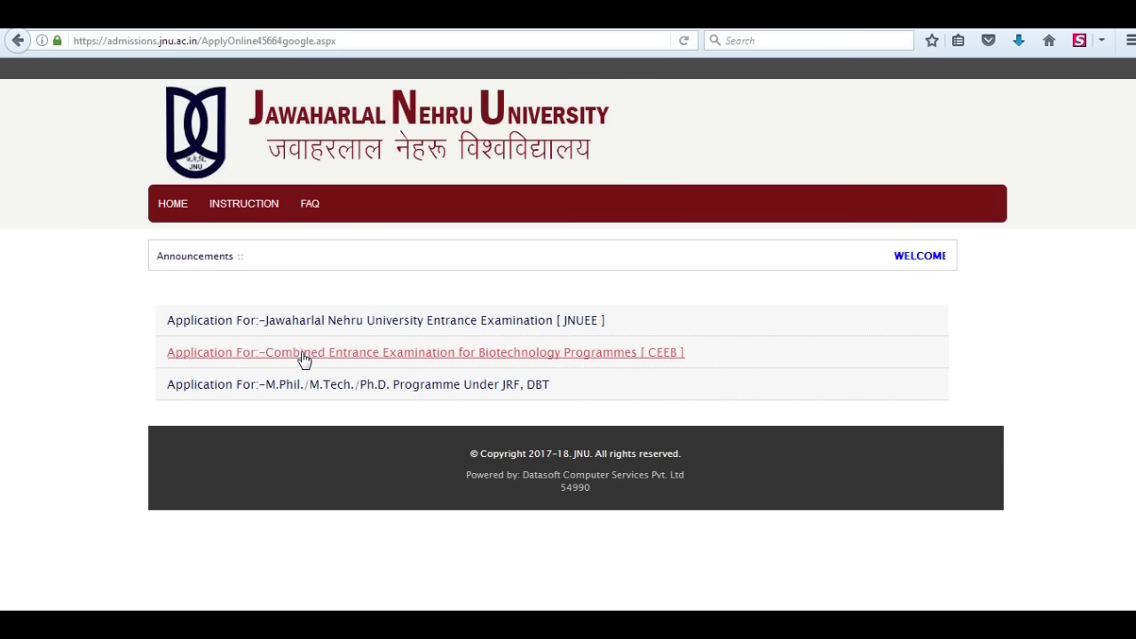
- Choose the JNUEE application and accept its online application declaration
{"action": "left_click", "coordinate": [307, 321]}
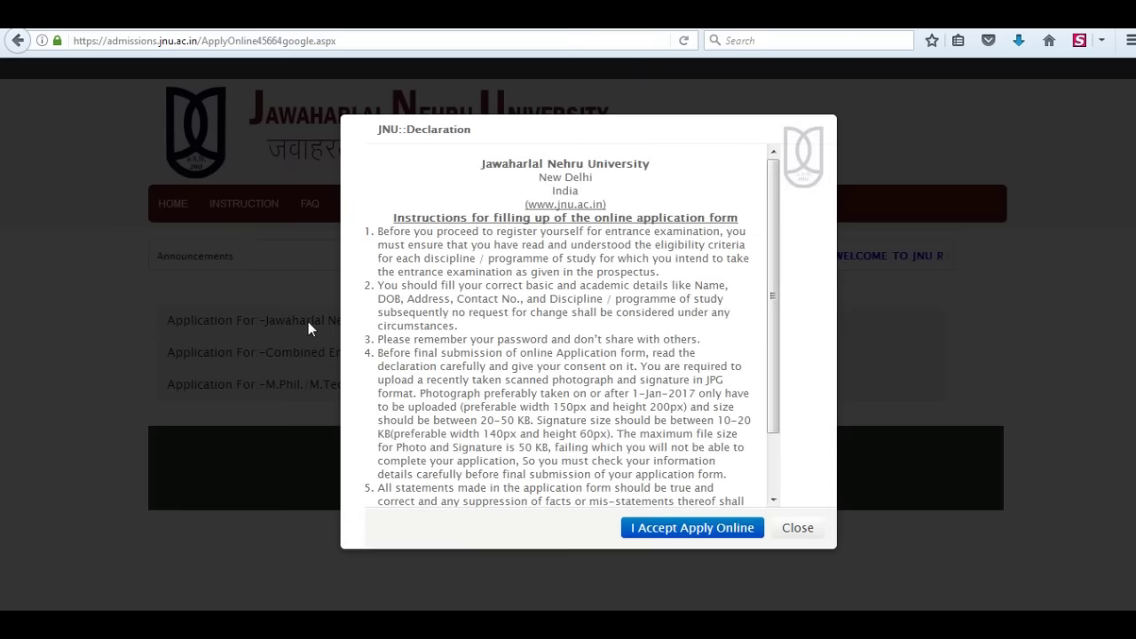
{"action": "left_click_drag", "start_coordinate": [395, 218], "coordinate": [744, 222]}
{"action": "left_click_drag", "start_coordinate": [770, 409], "coordinate": [779, 502]}
{"action": "left_click", "coordinate": [705, 531]}
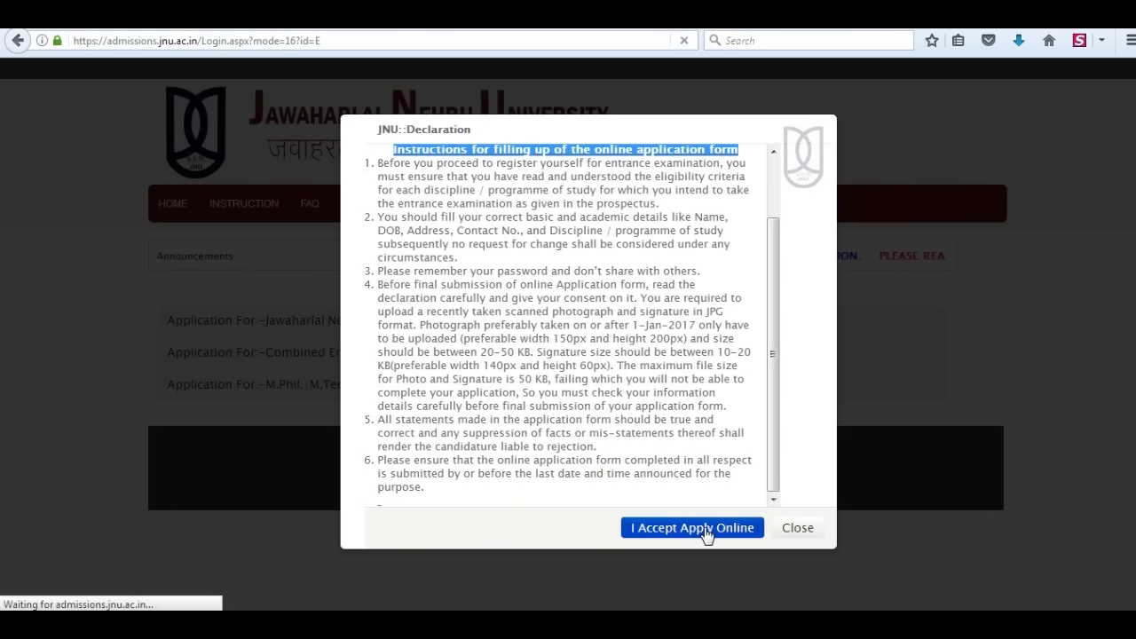
- Select B.A(Hons) 1st Year, enter the candidate's name, e-mail and mobile, and set Indian nationality
{"action": "scroll", "coordinate": [568, 355], "scroll_direction": "down", "scroll_amount": 5}
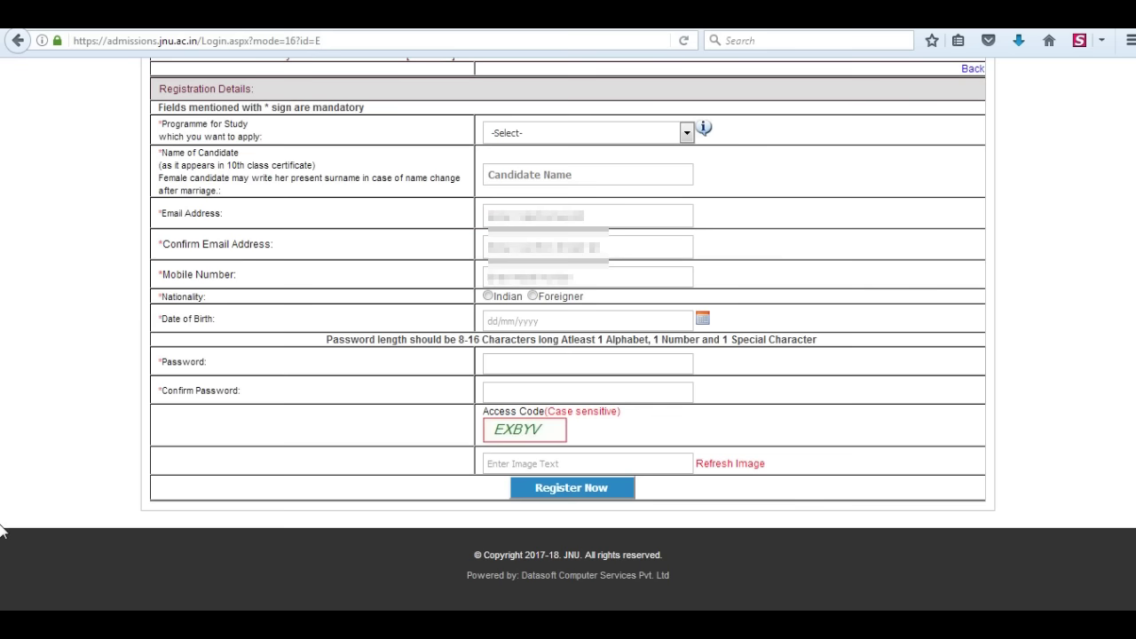
{"action": "left_click", "coordinate": [585, 132]}
{"action": "left_click", "coordinate": [532, 188]}
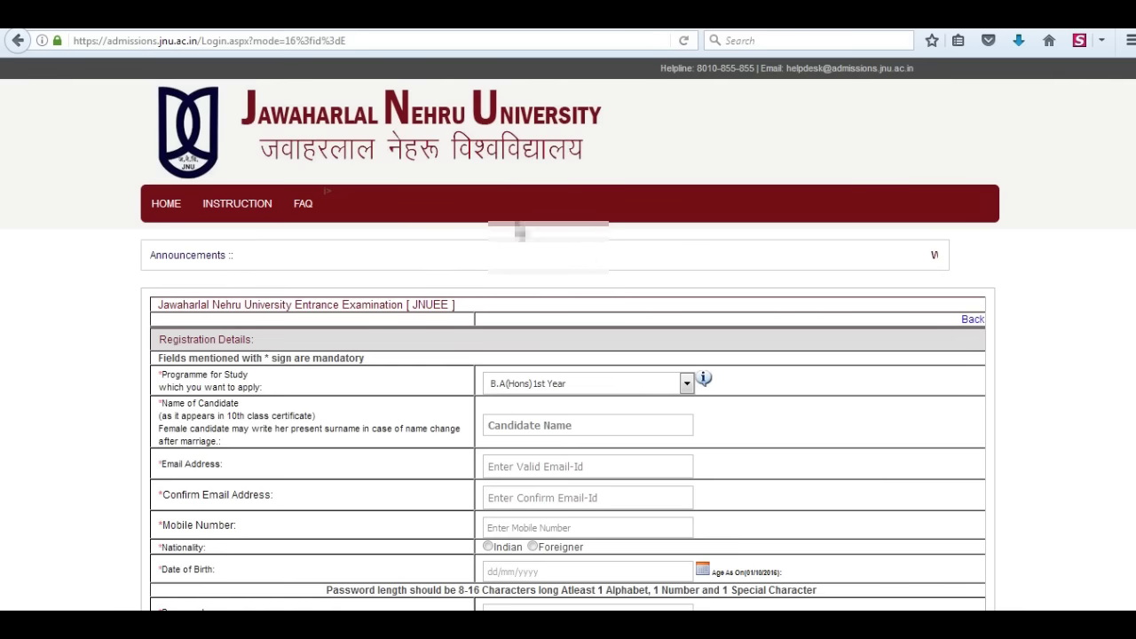
{"action": "scroll", "coordinate": [524, 183], "scroll_direction": "down", "scroll_amount": 3}
{"action": "left_click", "coordinate": [523, 183]}
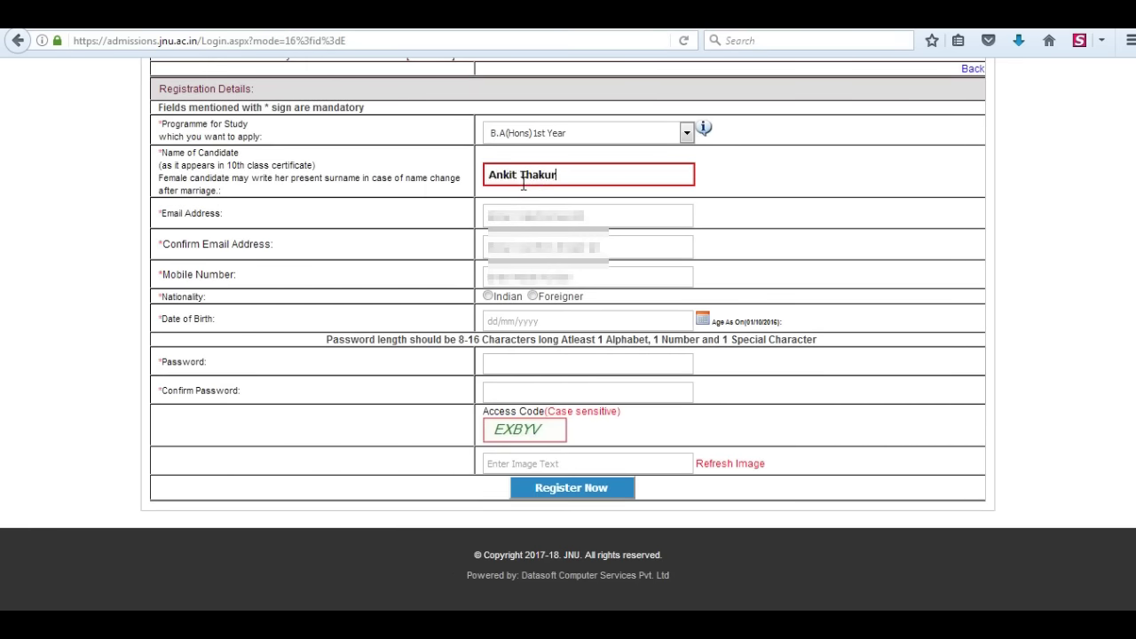
{"action": "left_click", "coordinate": [517, 216]}
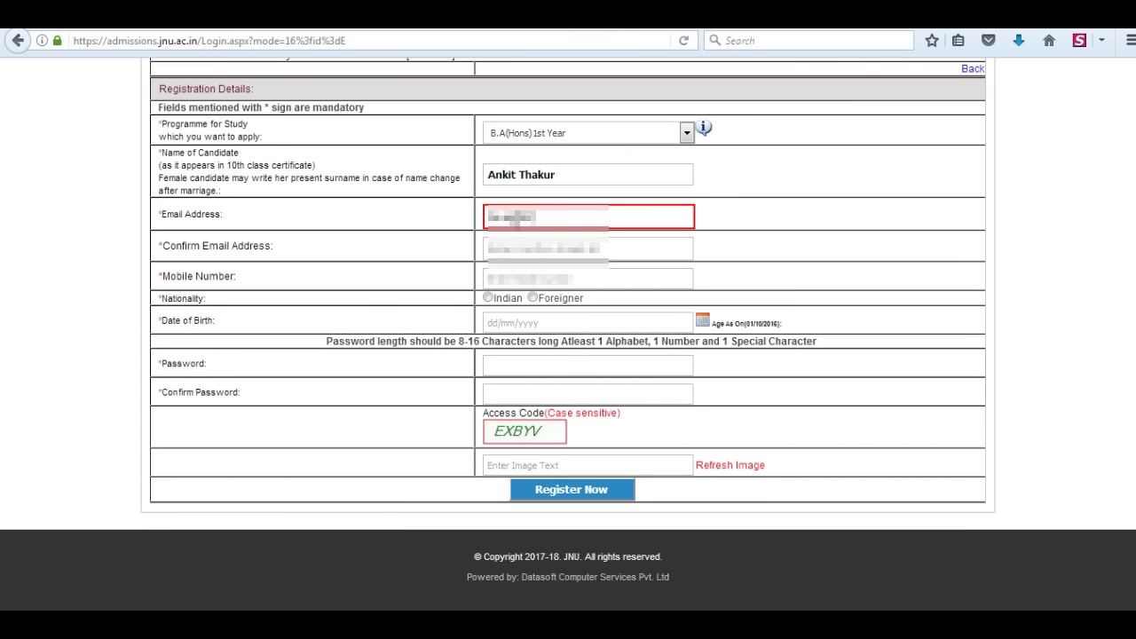
{"action": "left_click", "coordinate": [502, 248]}
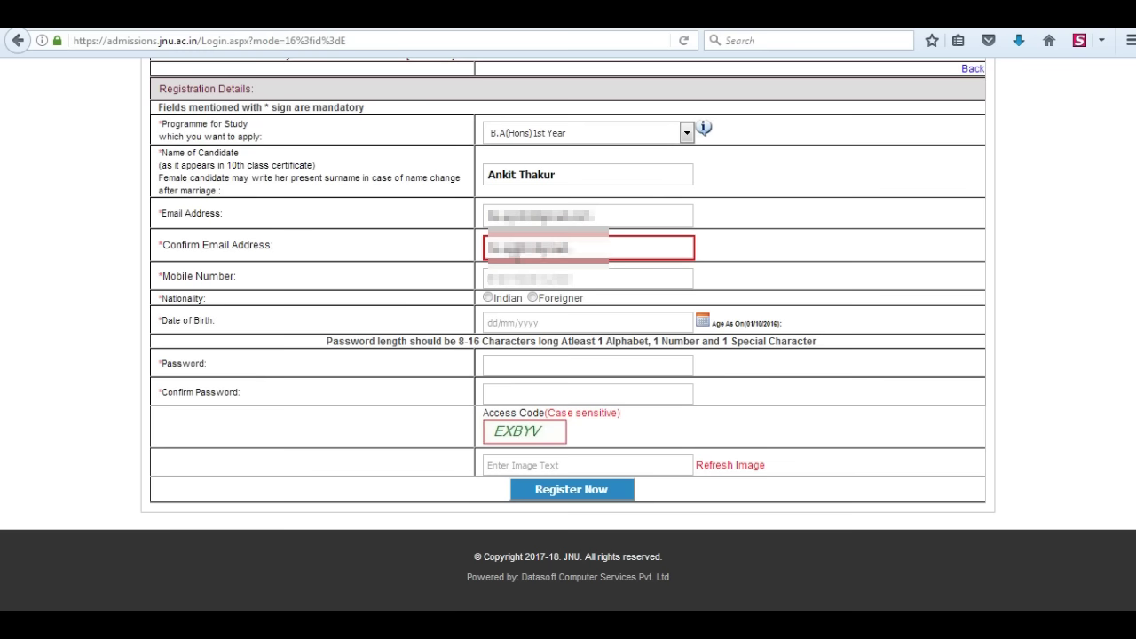
{"action": "left_click", "coordinate": [532, 278]}
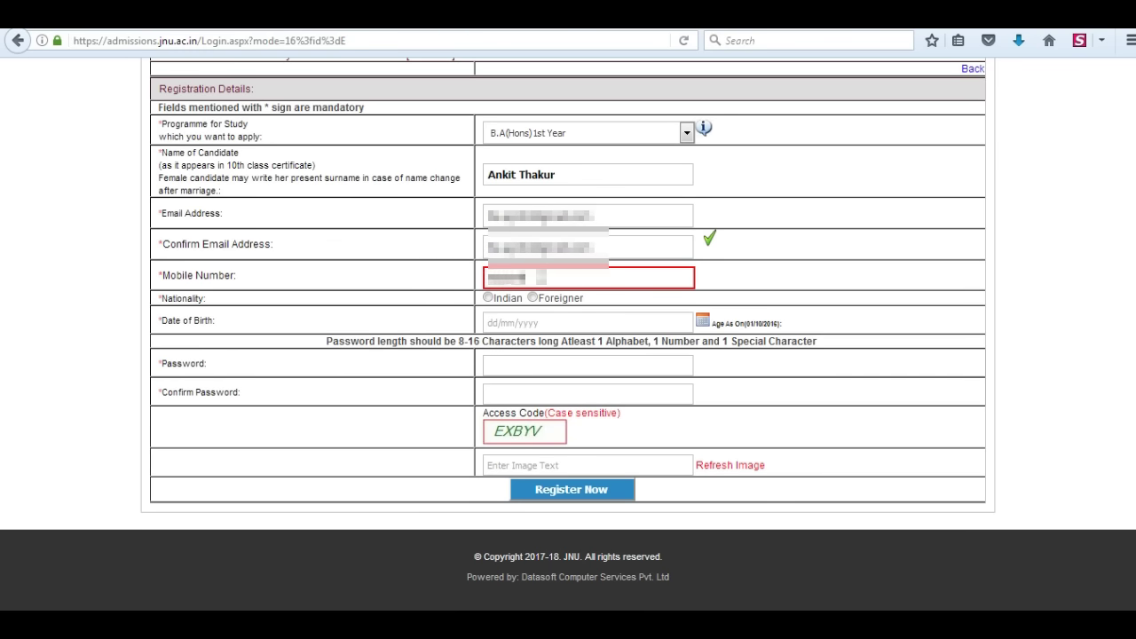
{"action": "left_click", "coordinate": [487, 297]}
{"action": "left_click", "coordinate": [703, 320]}
{"action": "left_click", "coordinate": [493, 342]}
{"action": "left_click", "coordinate": [493, 341]}
{"action": "left_click", "coordinate": [540, 450]}
{"action": "left_click", "coordinate": [610, 376]}
{"action": "left_click", "coordinate": [595, 385]}
- Enter and confirm the account password, fill in the access code, and register
{"action": "left_click", "coordinate": [501, 365]}
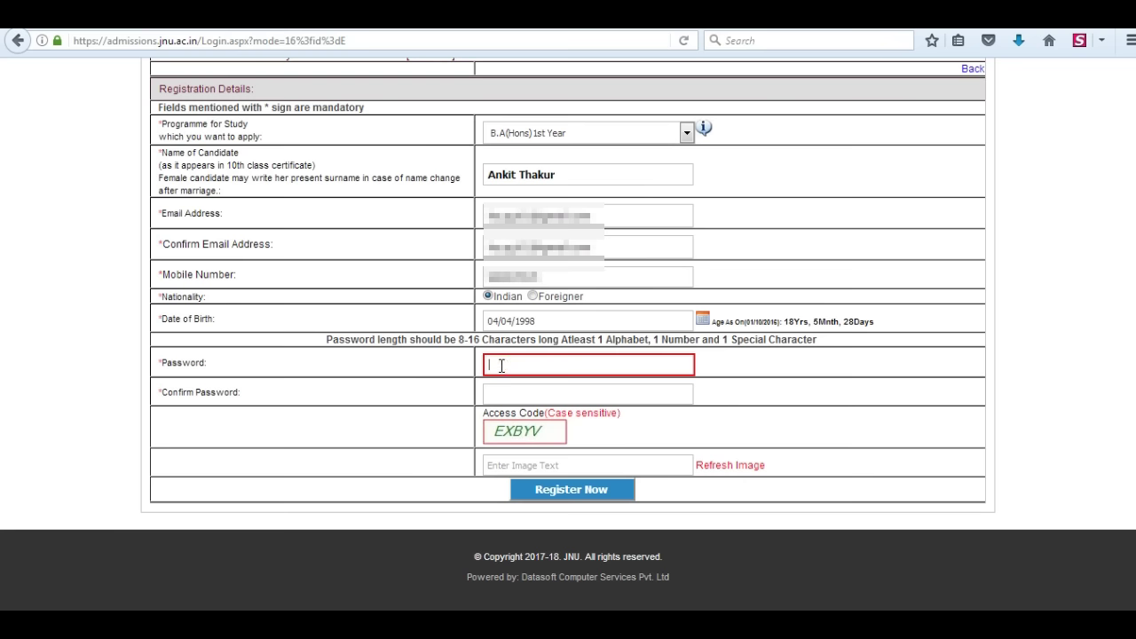
{"action": "type", "text": "•"}
{"action": "left_click", "coordinate": [514, 391]}
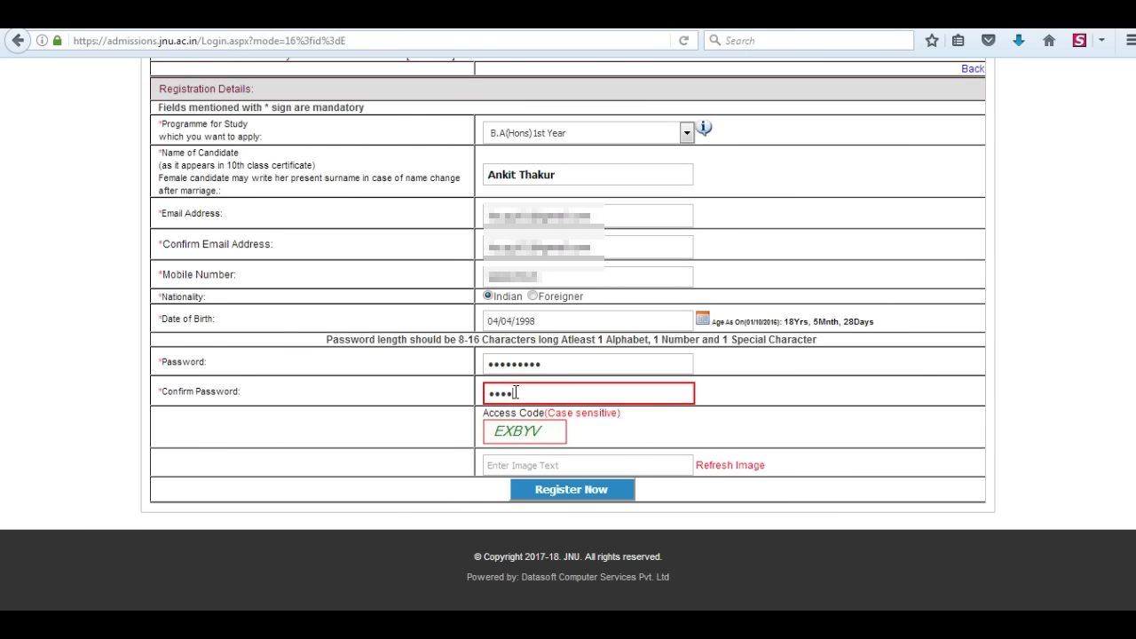
{"action": "left_click", "coordinate": [508, 464]}
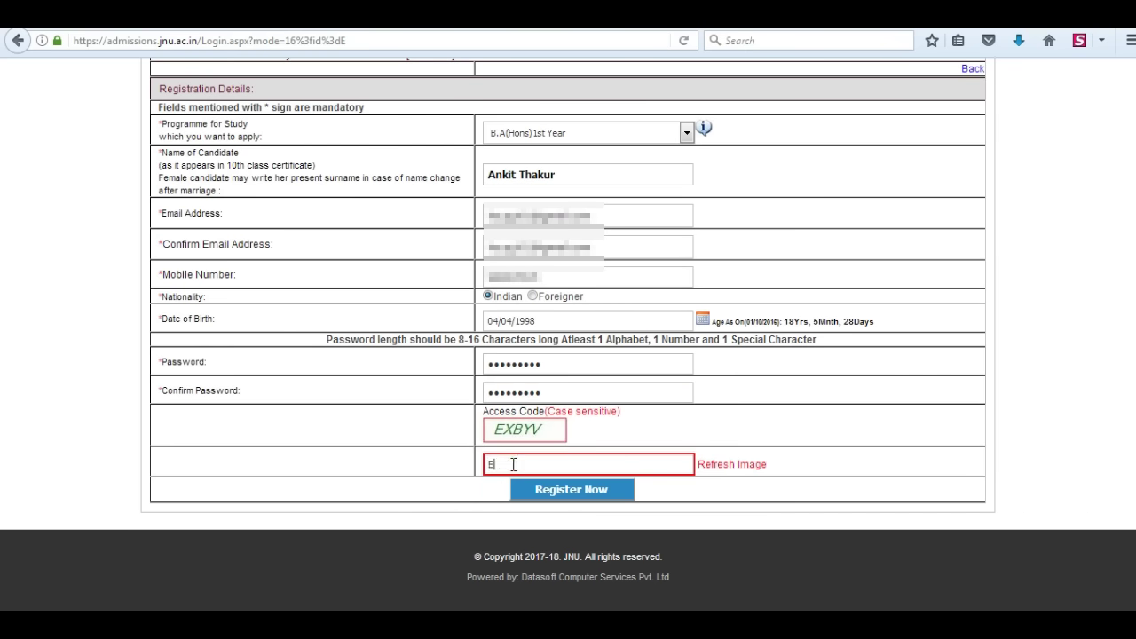
{"action": "left_click", "coordinate": [591, 491]}
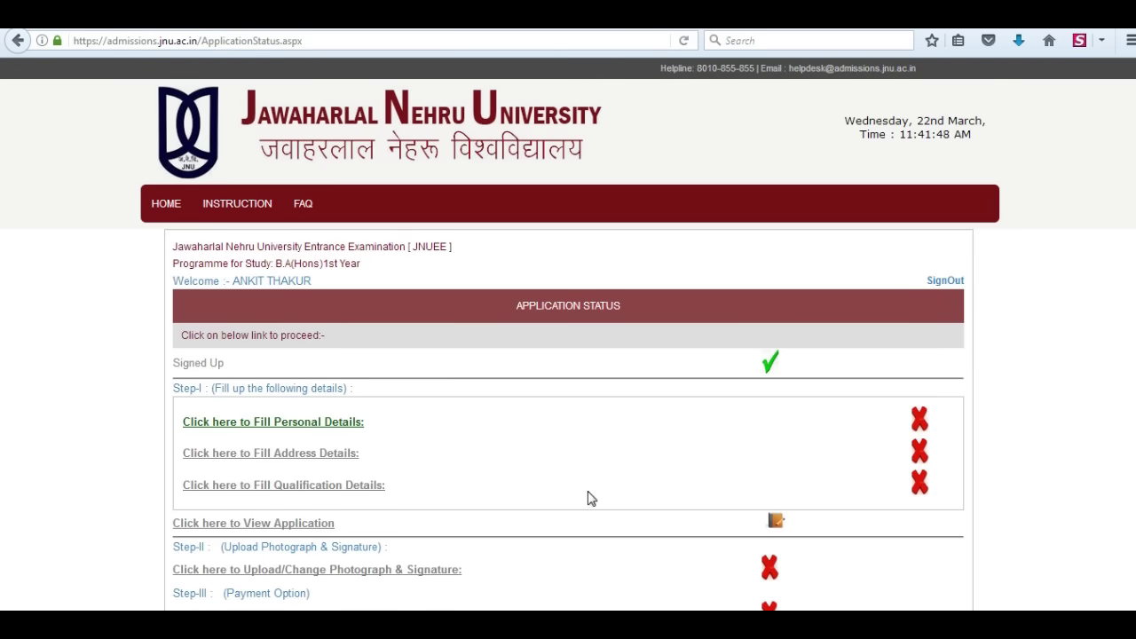
- Enter the mother's name, Male, Government School, No minority, No BPL, and General category
{"action": "left_click", "coordinate": [255, 426]}
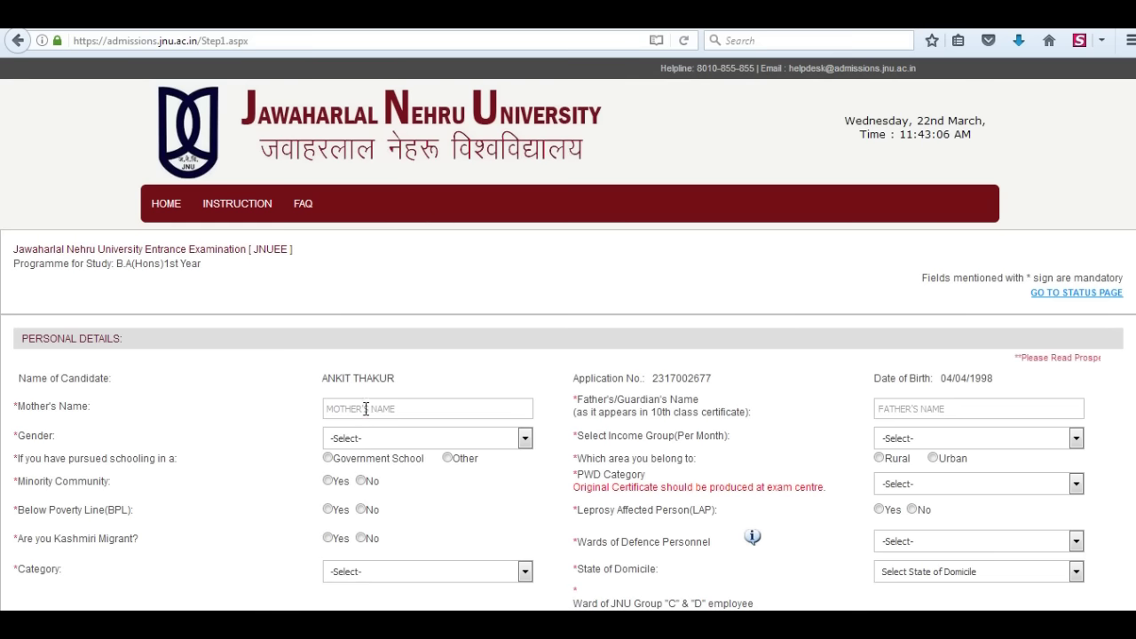
{"action": "left_click", "coordinate": [365, 409]}
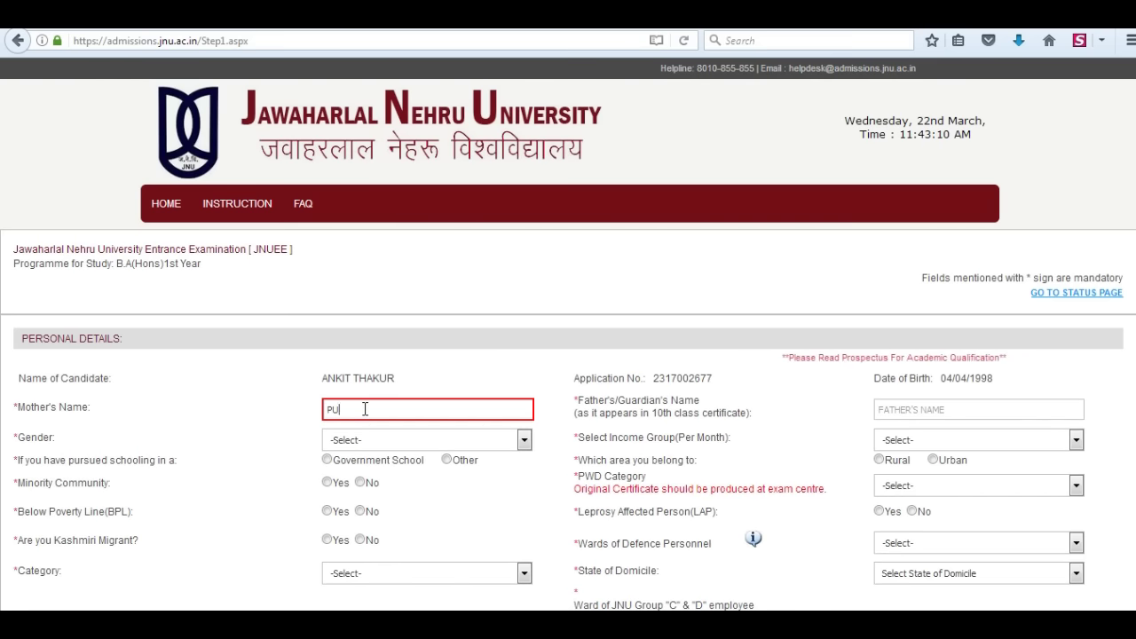
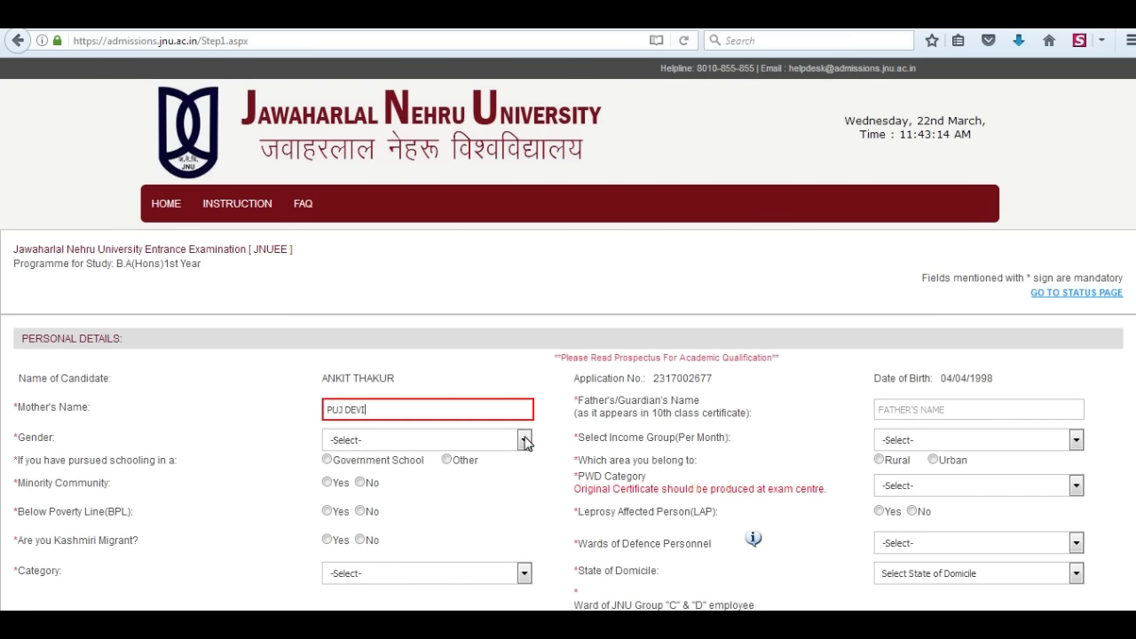
{"action": "left_click", "coordinate": [426, 440]}
{"action": "left_click", "coordinate": [334, 469]}
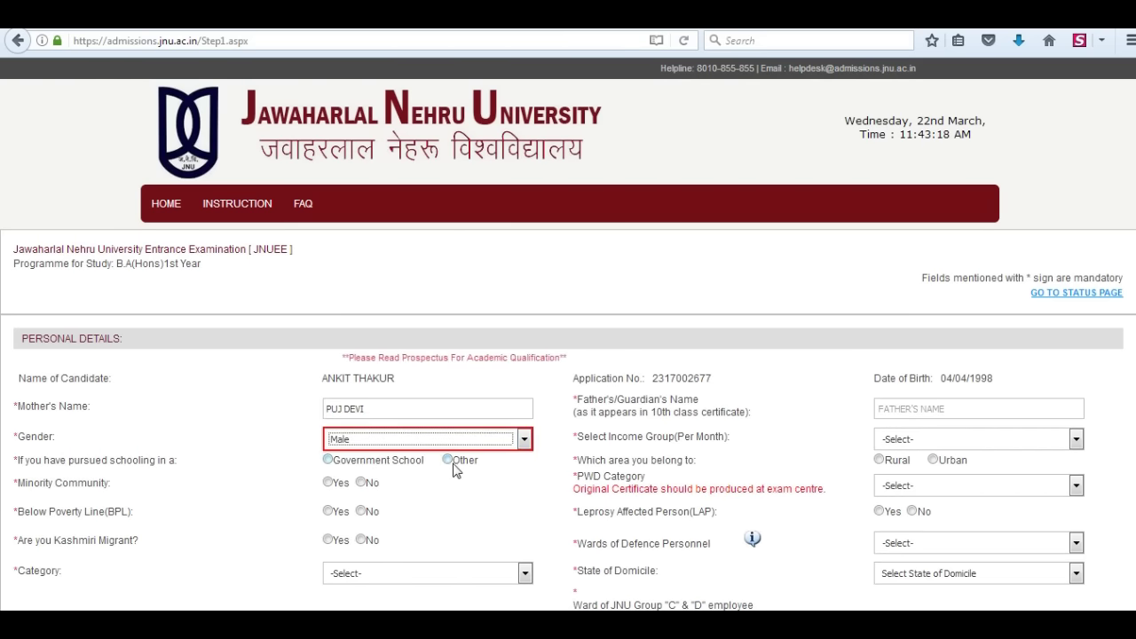
{"action": "left_click", "coordinate": [328, 461]}
{"action": "left_click", "coordinate": [361, 482]}
{"action": "left_click", "coordinate": [360, 510]}
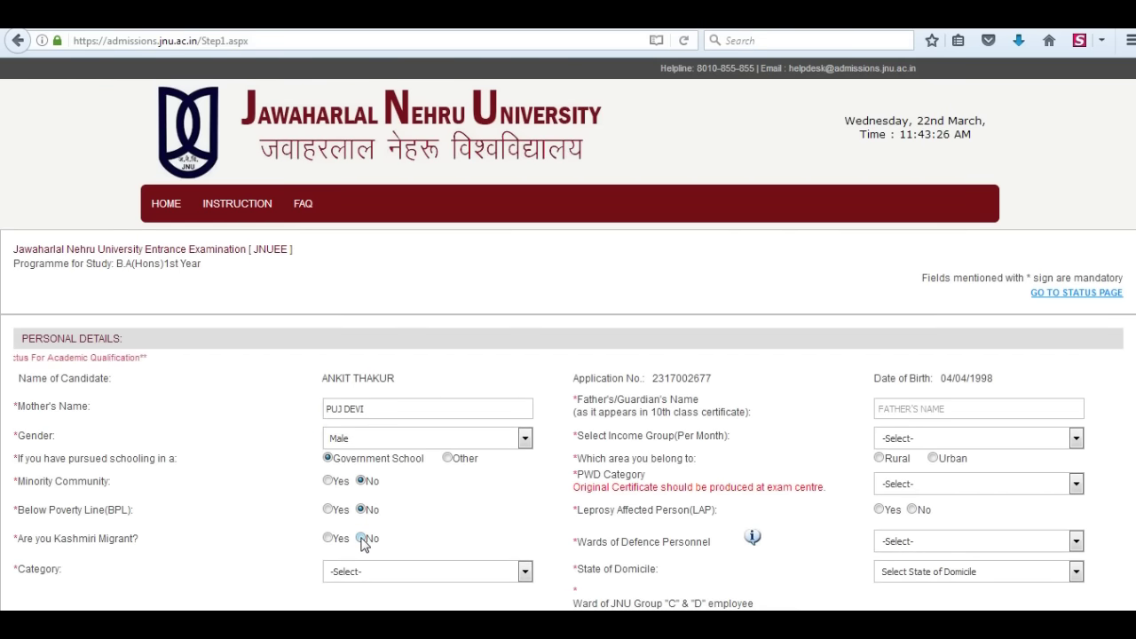
{"action": "left_click", "coordinate": [526, 572]}
{"action": "left_click", "coordinate": [346, 606]}
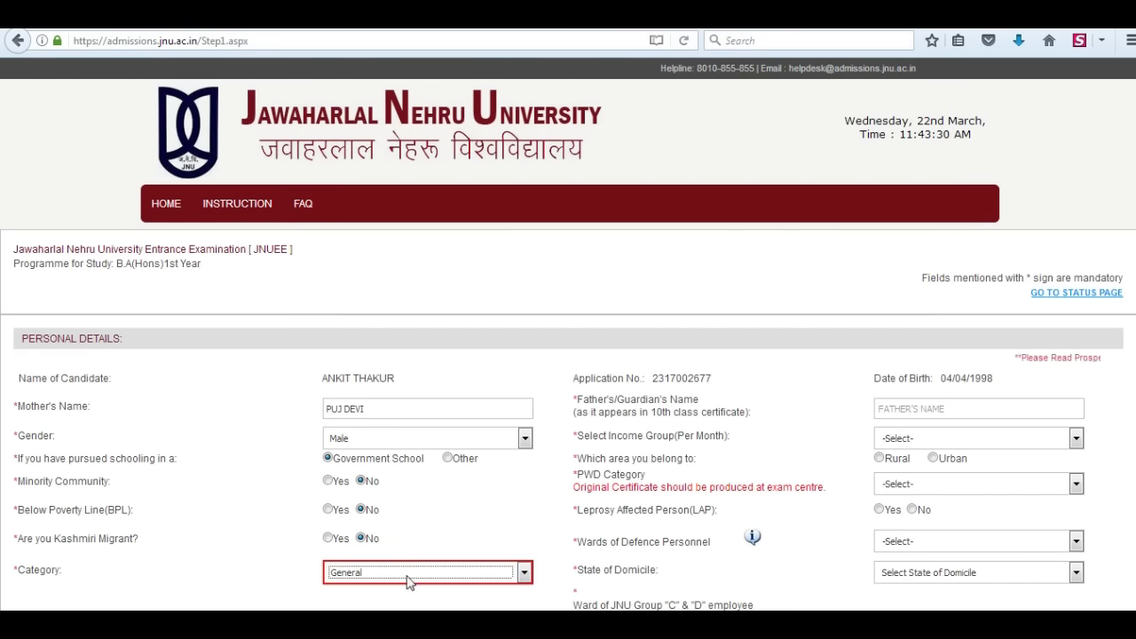
- Enter the father's name, income group Below Rs. 6,000, and Urban area
{"action": "left_click", "coordinate": [893, 408]}
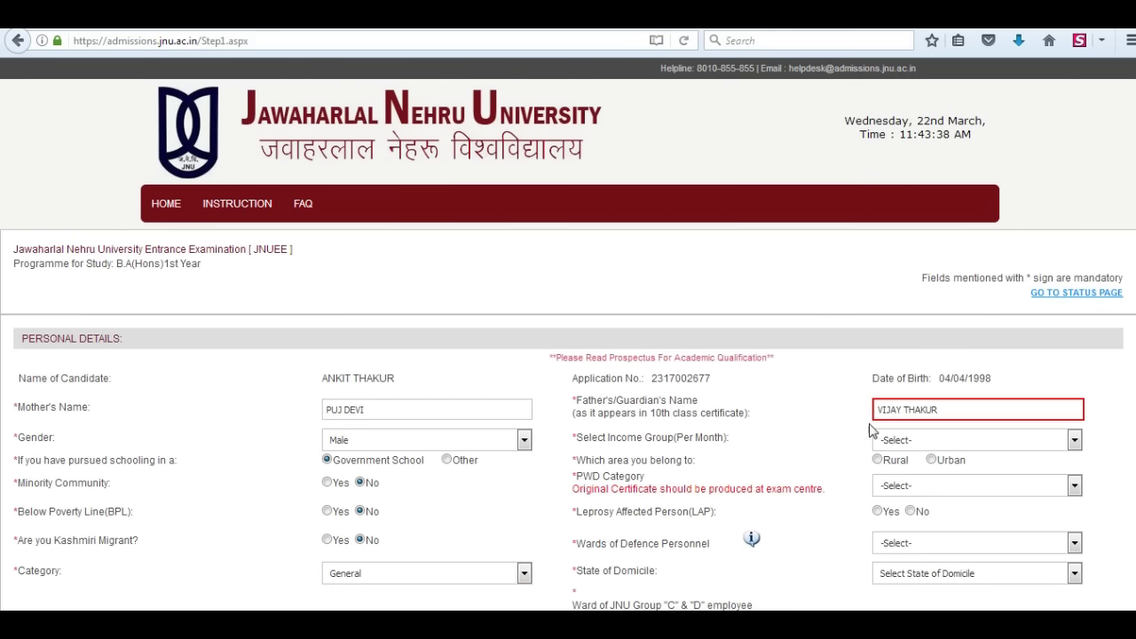
{"action": "left_click", "coordinate": [1056, 440]}
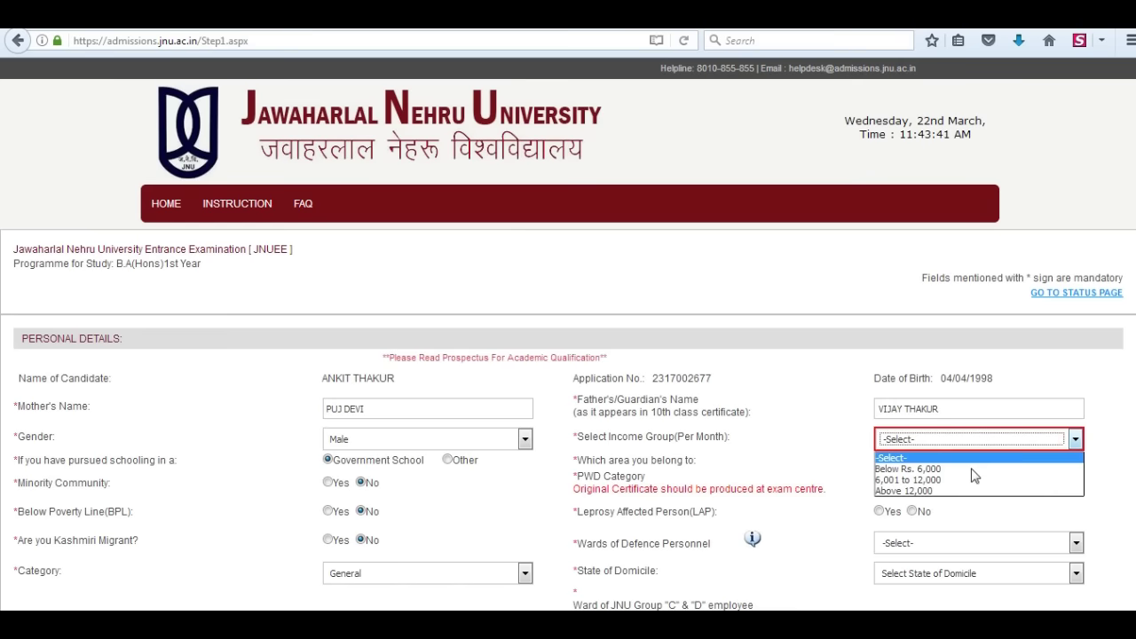
{"action": "left_click", "coordinate": [907, 467]}
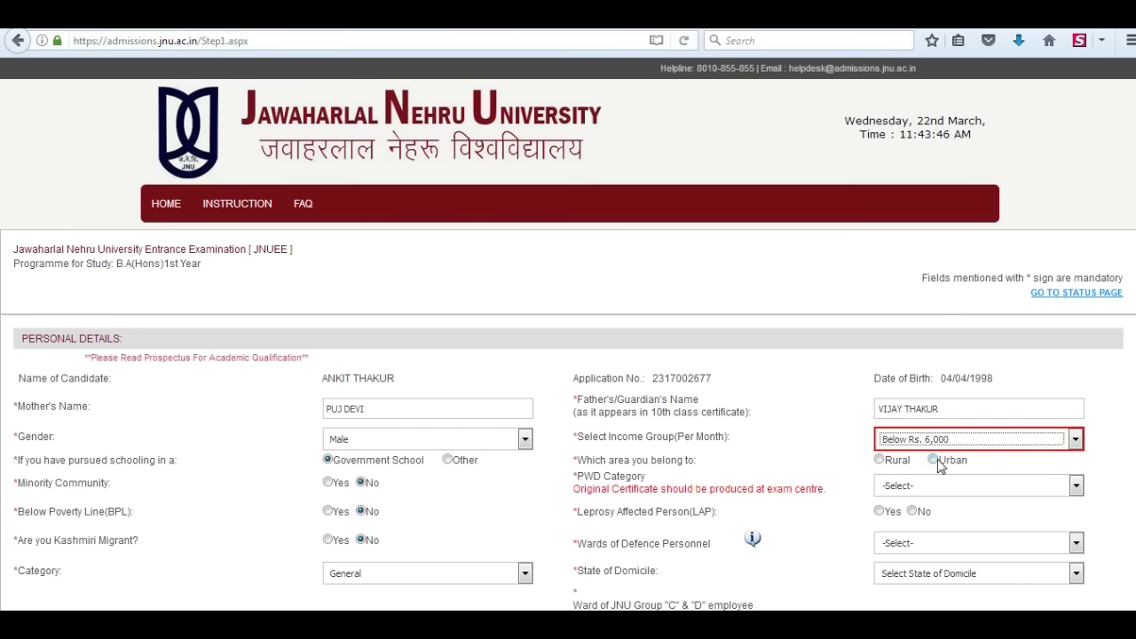
{"action": "left_click", "coordinate": [934, 460]}
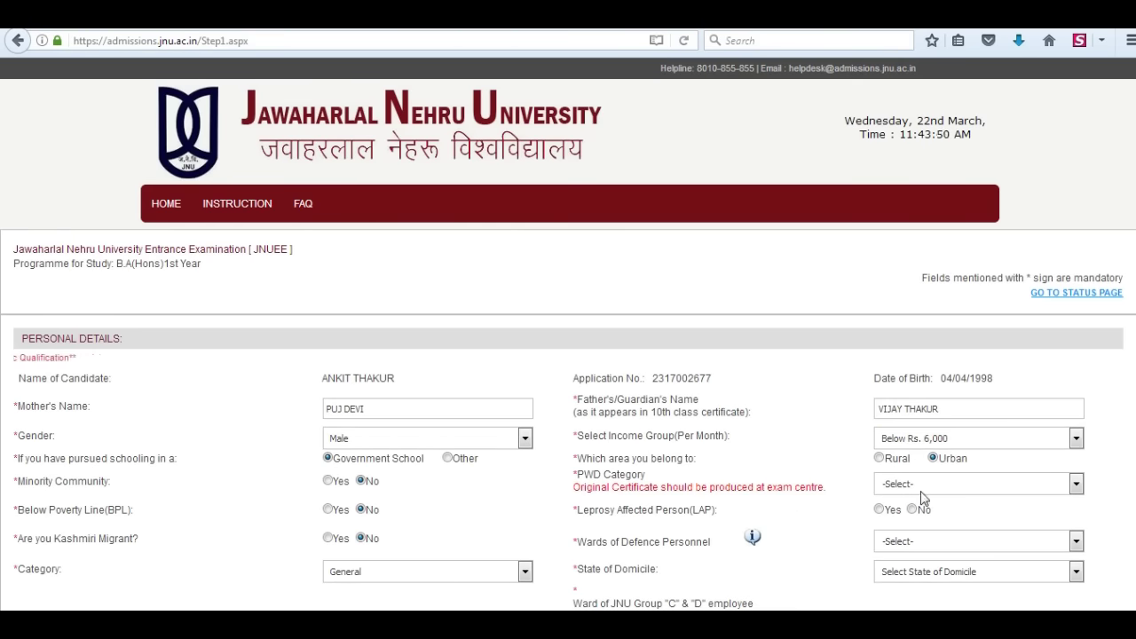
- Set PWD category None, leprosy No, Wards of Defence Personnel None, and Uttarakhand domicile
{"action": "left_click", "coordinate": [1045, 488]}
{"action": "left_click", "coordinate": [899, 516]}
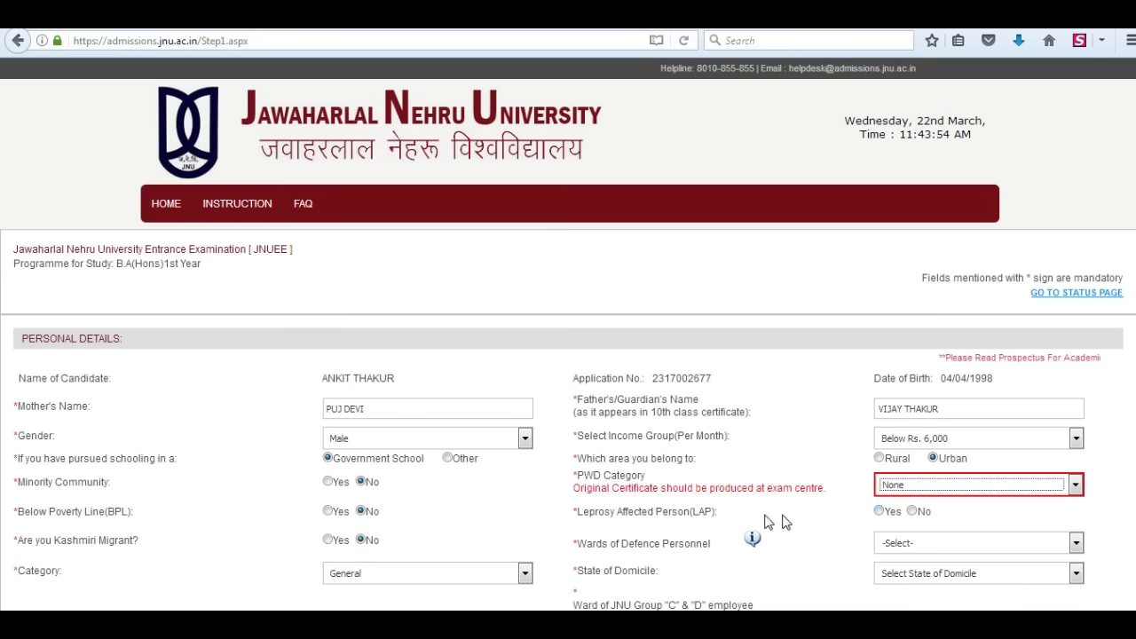
{"action": "left_click", "coordinate": [914, 511]}
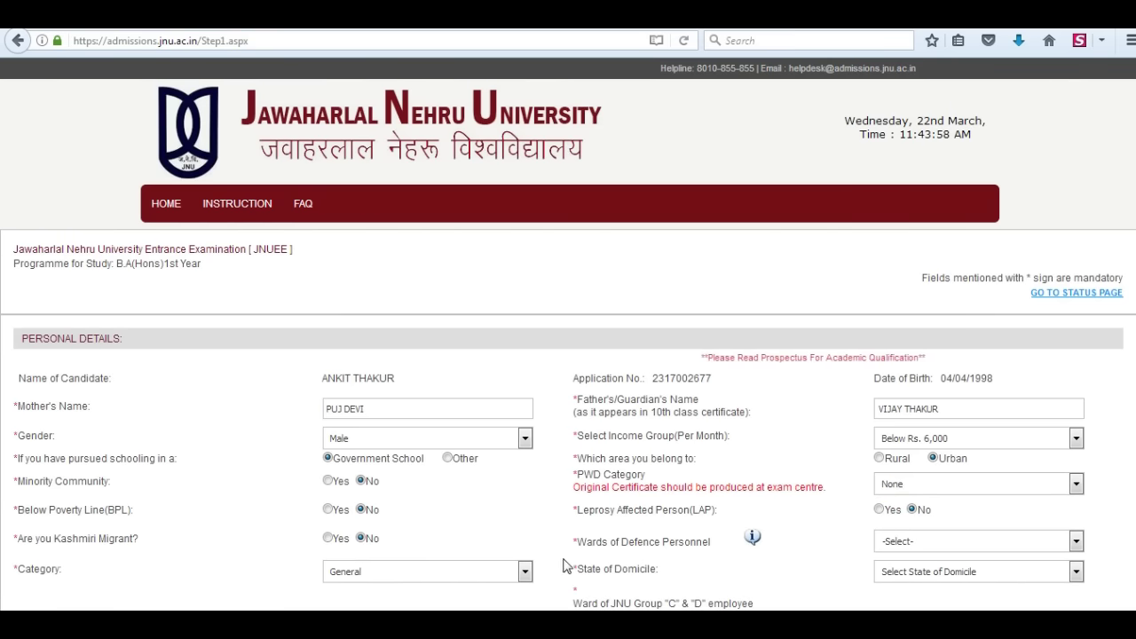
{"action": "left_click", "coordinate": [1007, 543]}
{"action": "left_click", "coordinate": [897, 568]}
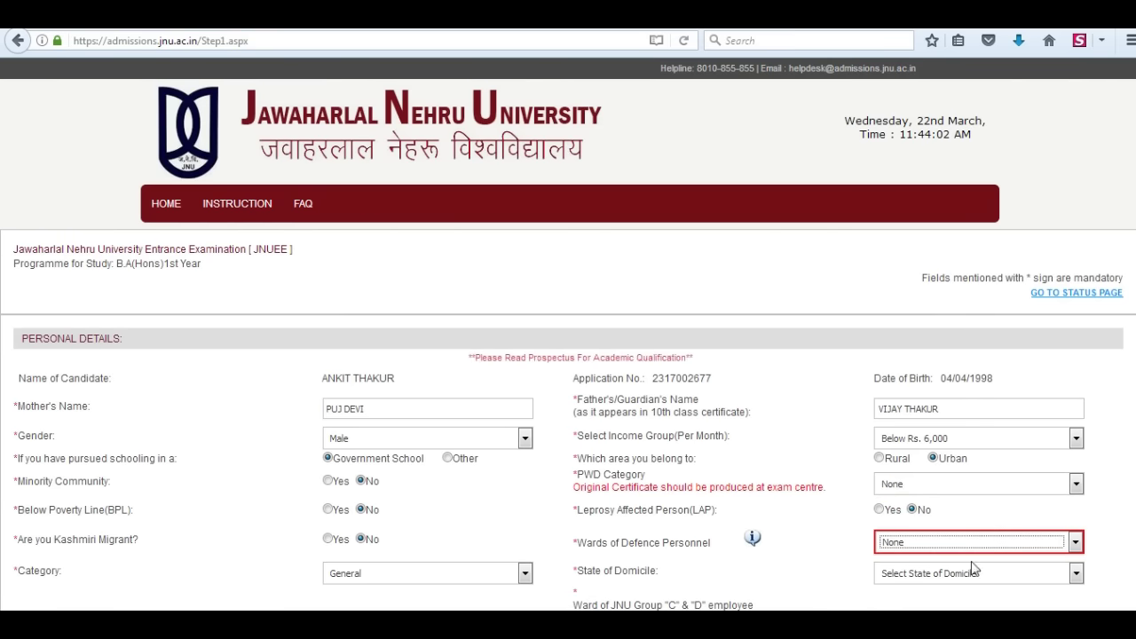
{"action": "left_click", "coordinate": [1006, 575]}
{"action": "scroll", "coordinate": [1082, 555], "scroll_direction": "down", "scroll_amount": 6}
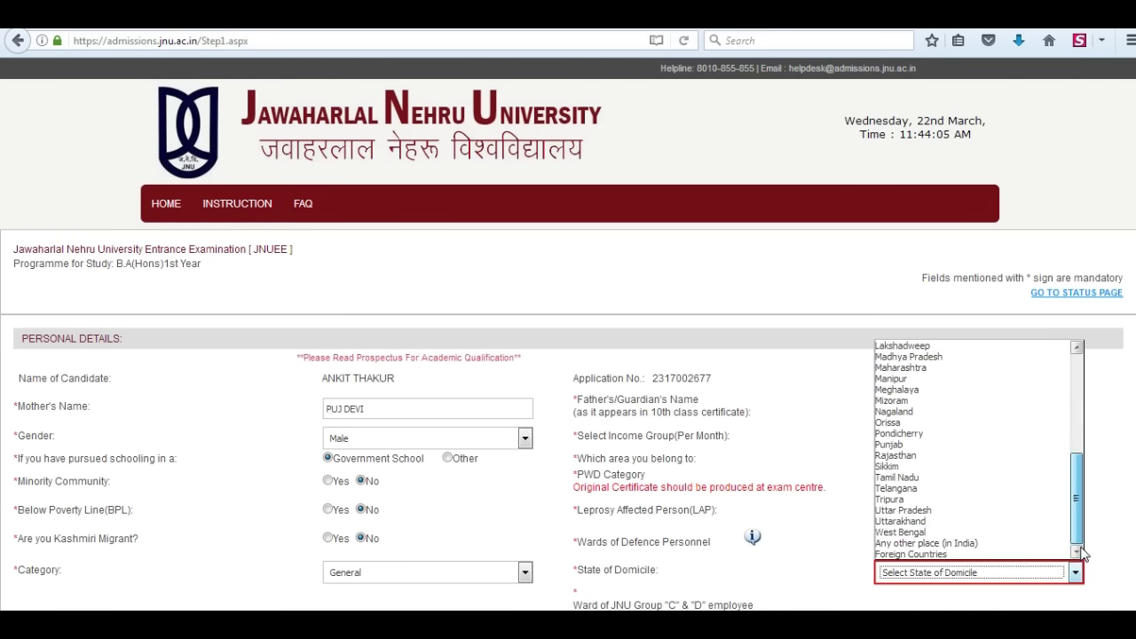
{"action": "left_click", "coordinate": [903, 521]}
{"action": "scroll", "coordinate": [694, 504], "scroll_direction": "down", "scroll_amount": 2}
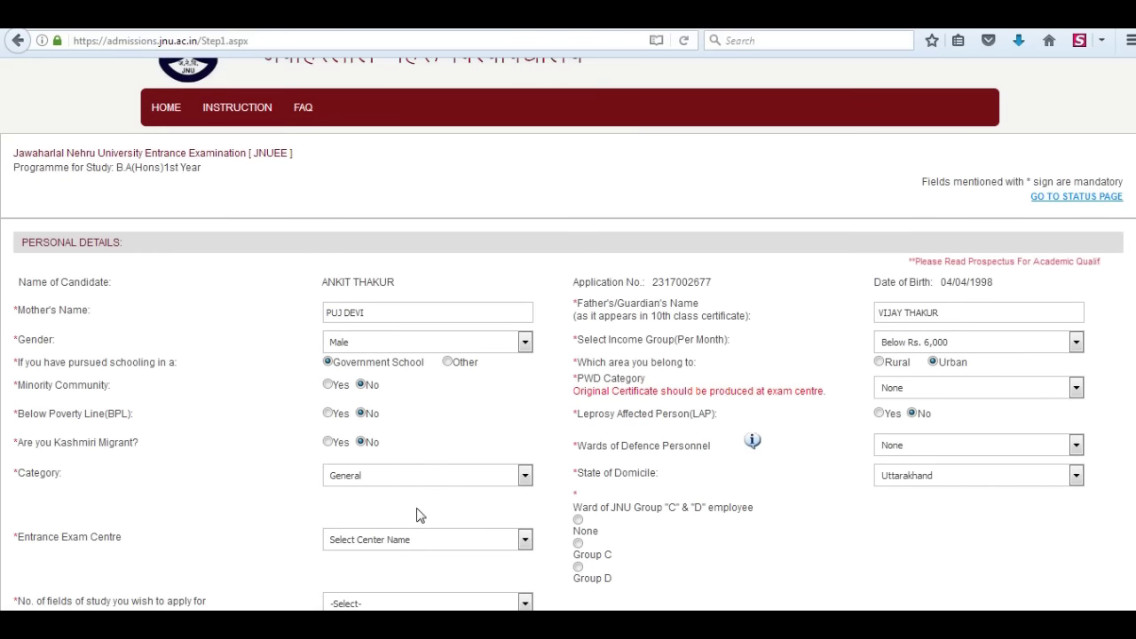
- Answer None for JNU Group C & D ward and choose Dehradun as exam centre
{"action": "scroll", "coordinate": [114, 444], "scroll_direction": "down", "scroll_amount": 2}
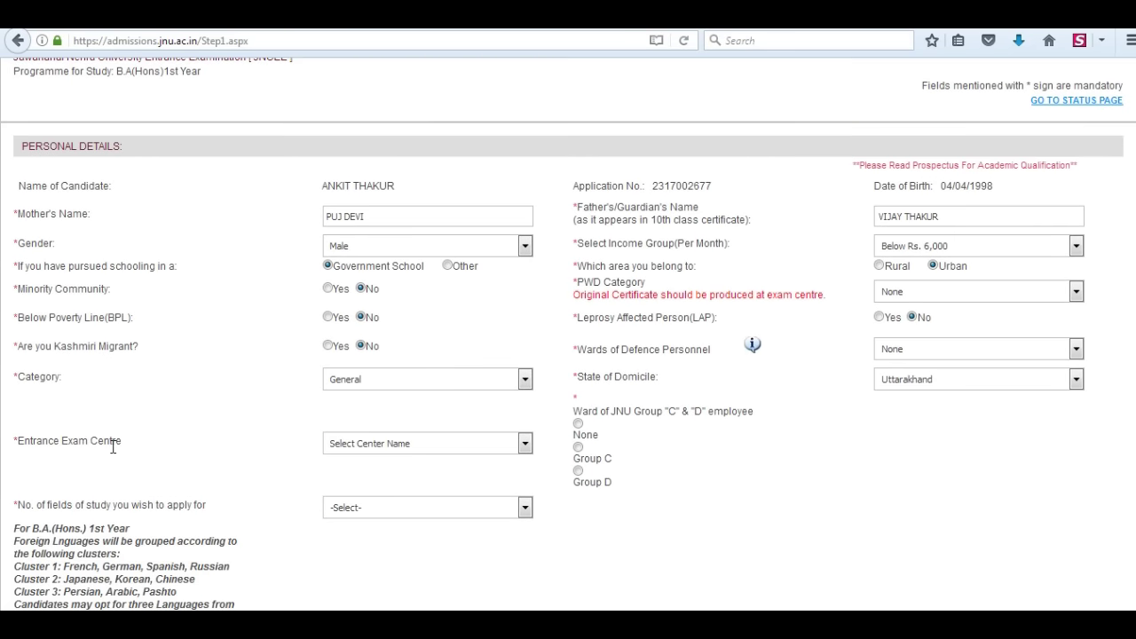
{"action": "left_click", "coordinate": [578, 424]}
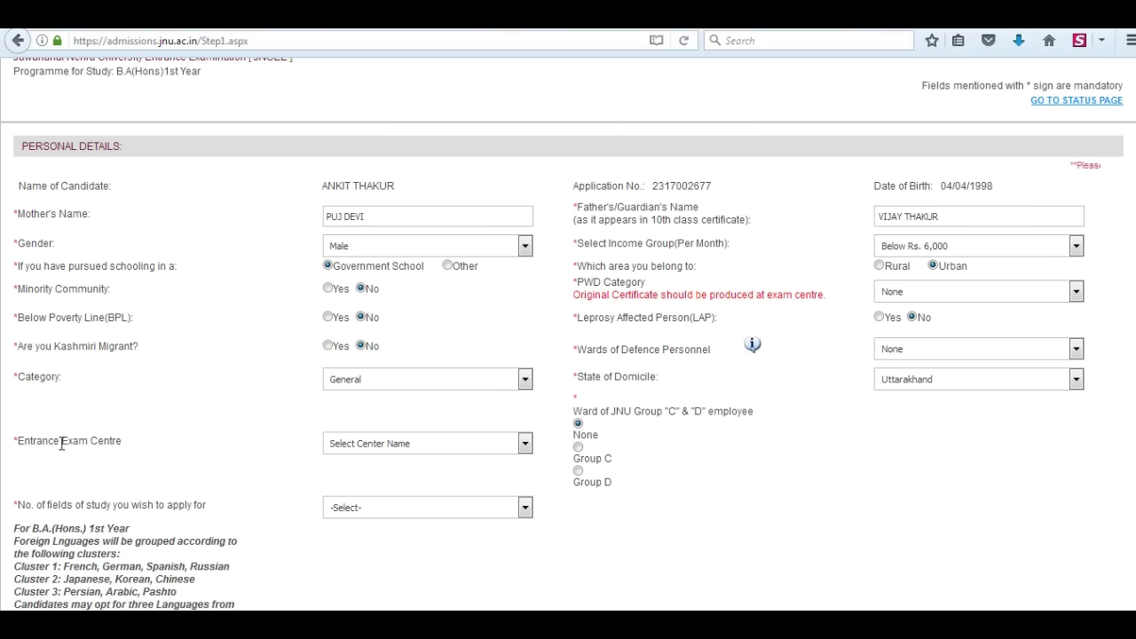
{"action": "left_click", "coordinate": [525, 444]}
{"action": "left_click_drag", "start_coordinate": [527, 254], "coordinate": [527, 279]}
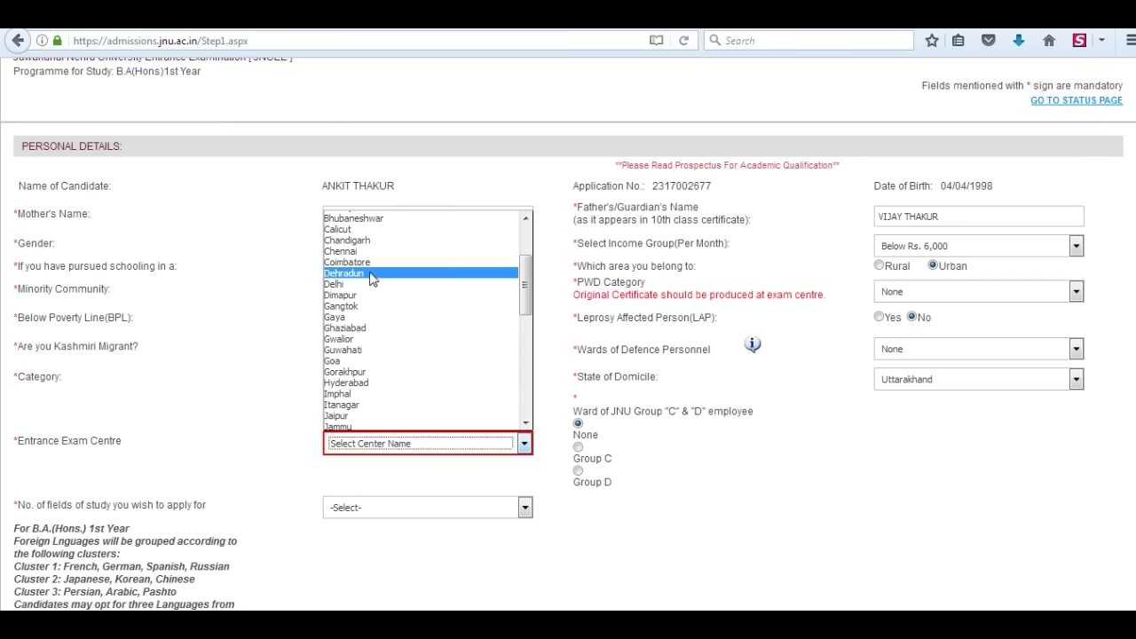
{"action": "left_click", "coordinate": [351, 270]}
{"action": "scroll", "coordinate": [293, 523], "scroll_direction": "down", "scroll_amount": 2}
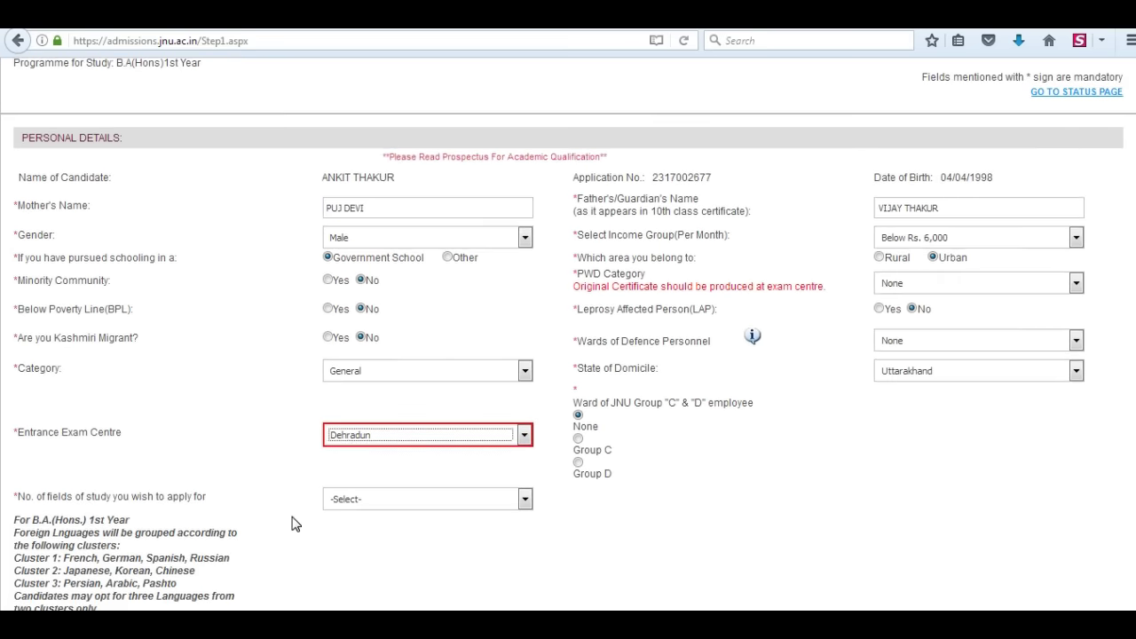
- Apply for one field: School of Language, Literature and Culture Studies, B.A. (Hons.) French
{"action": "left_click", "coordinate": [525, 412]}
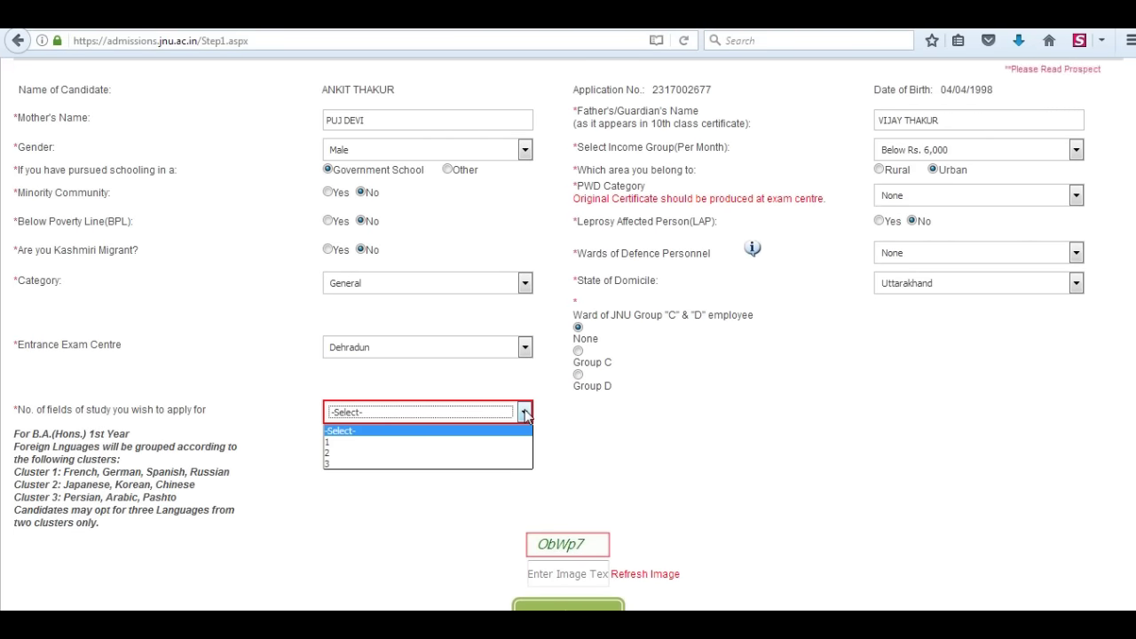
{"action": "left_click", "coordinate": [348, 442]}
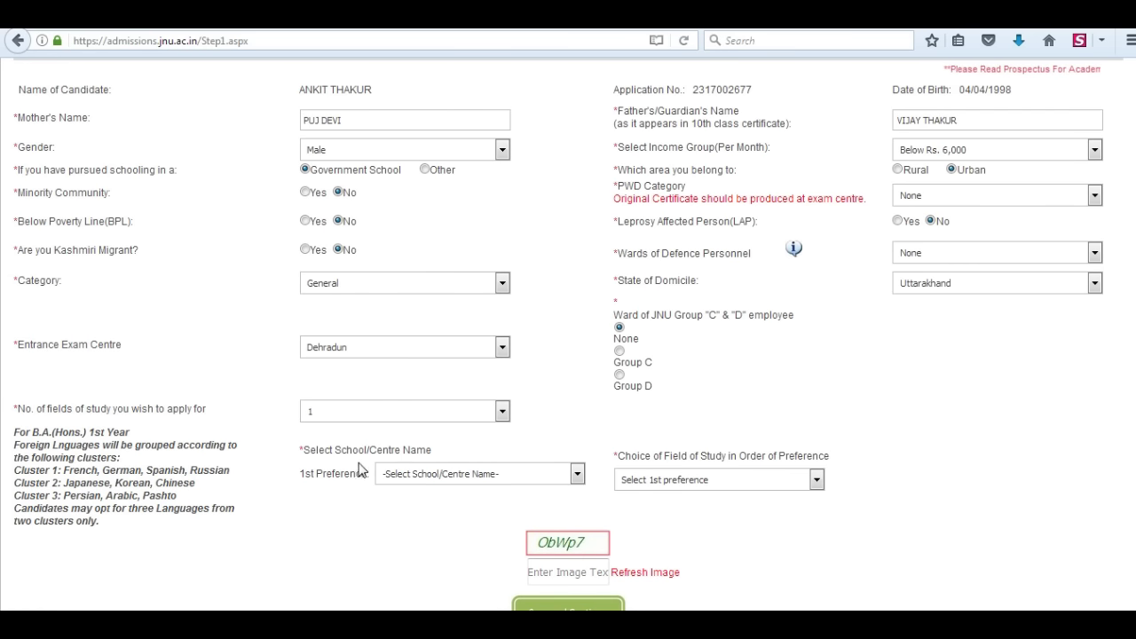
{"action": "left_click", "coordinate": [544, 478]}
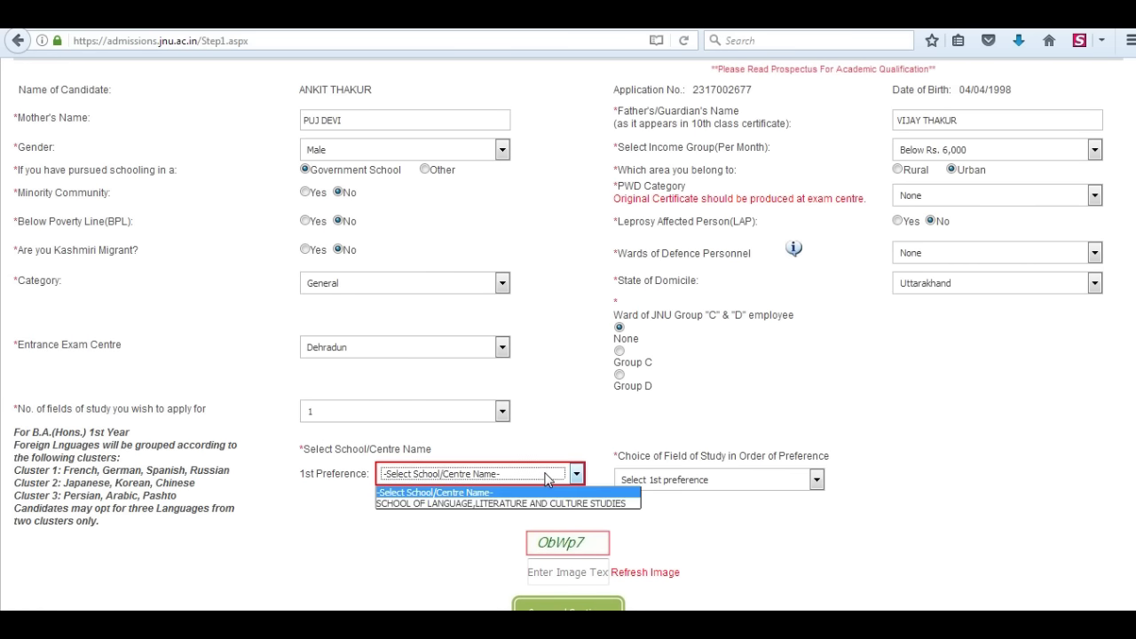
{"action": "left_click", "coordinate": [523, 505]}
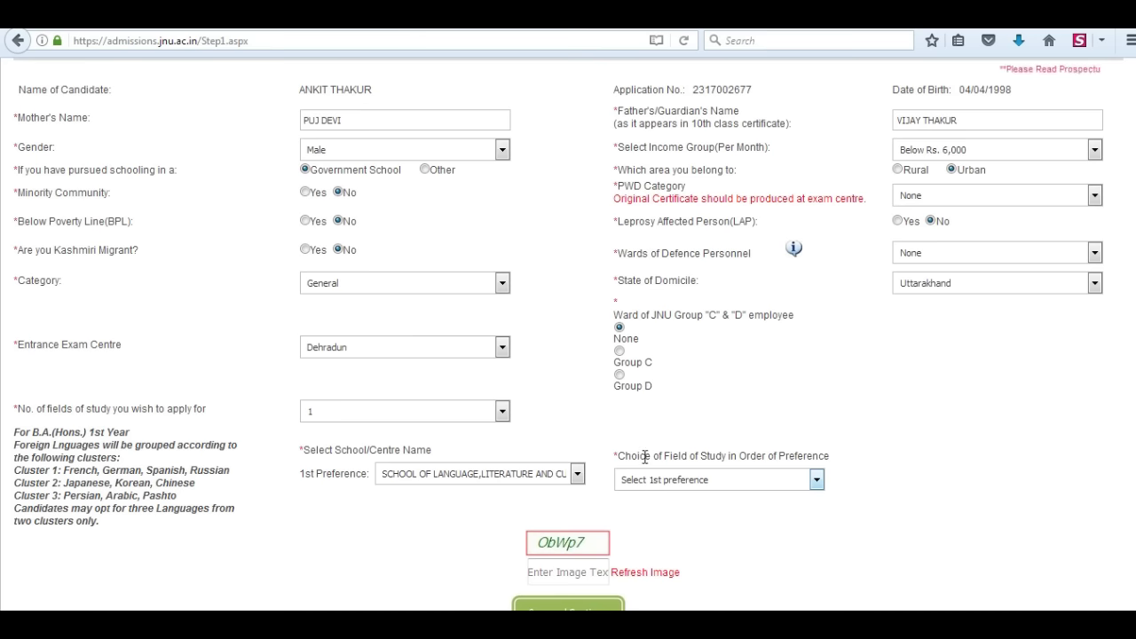
{"action": "left_click", "coordinate": [762, 479]}
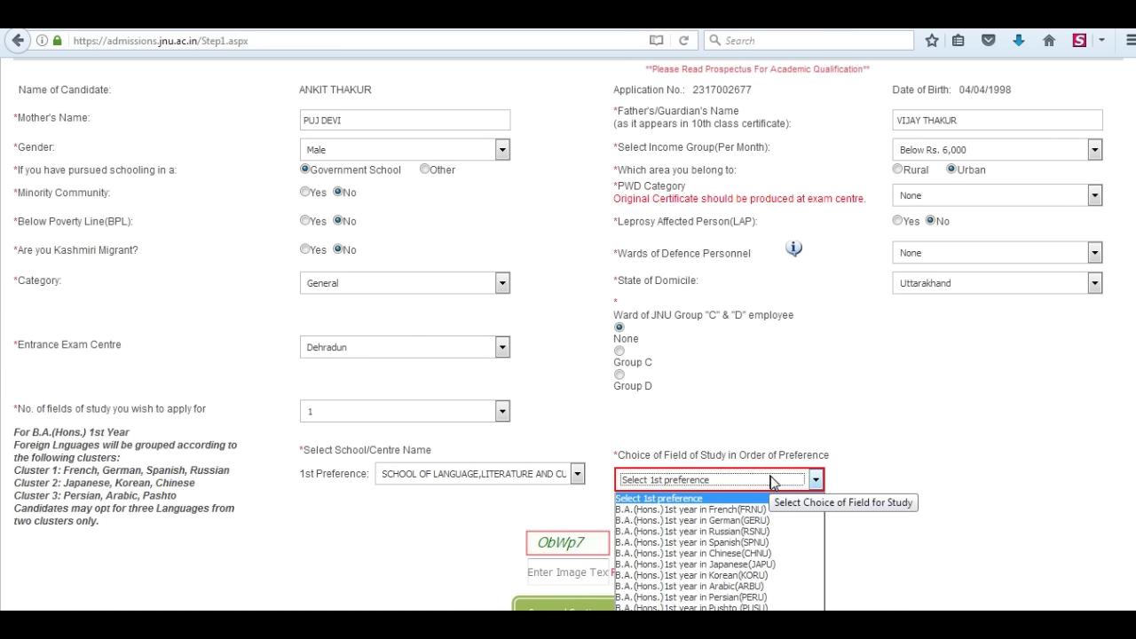
{"action": "left_click", "coordinate": [733, 511]}
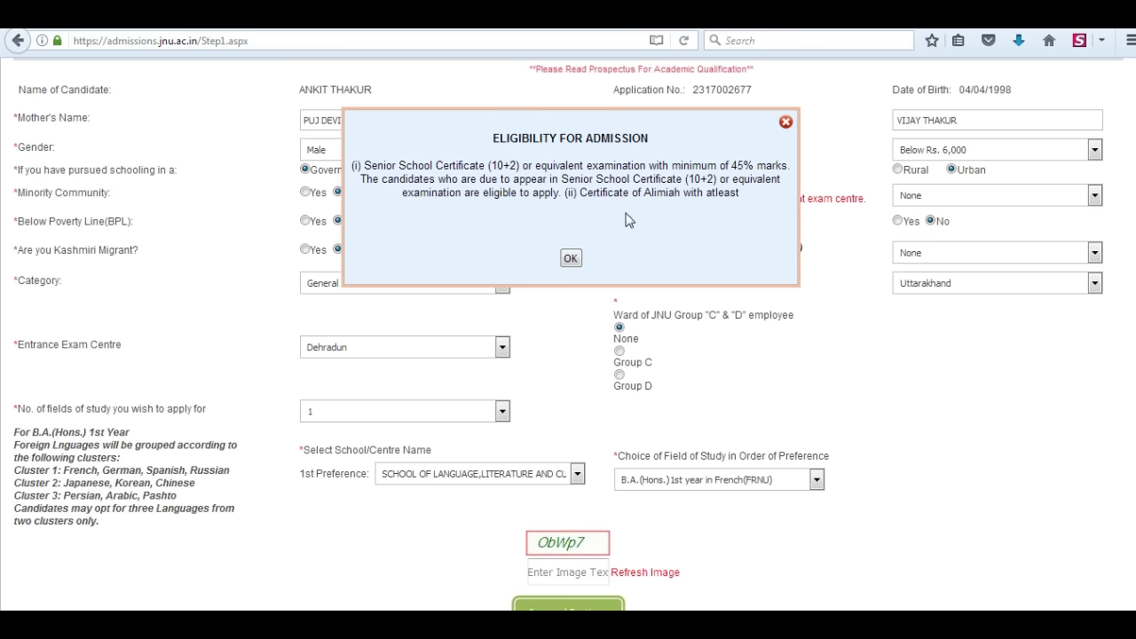
{"action": "left_click", "coordinate": [571, 259]}
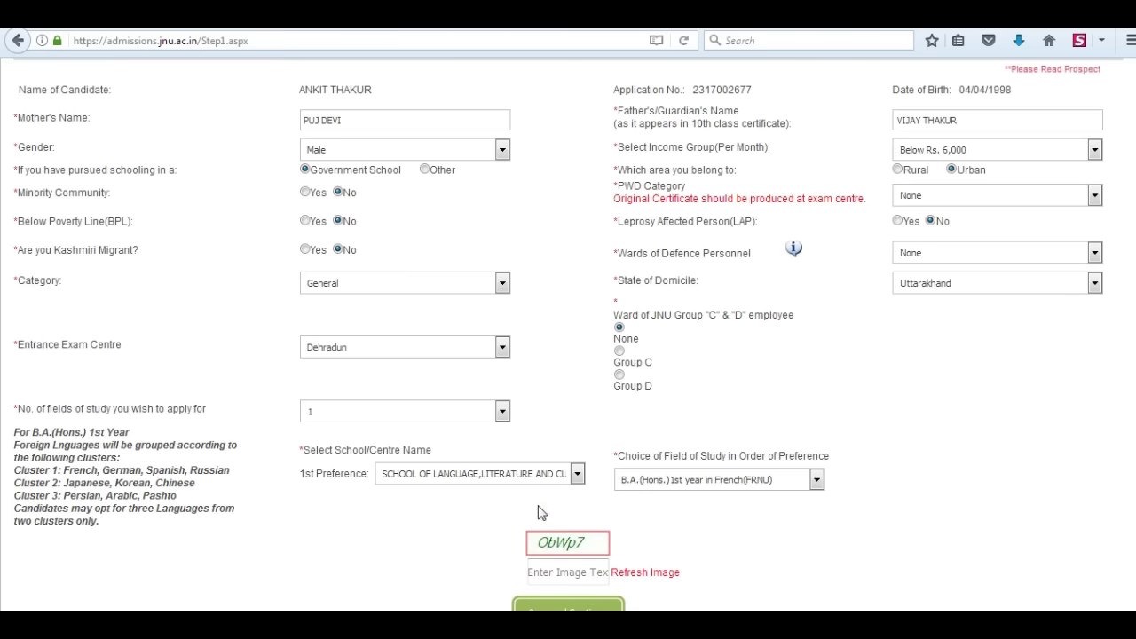
- Enter the image verification text and save the personal details
{"action": "scroll", "coordinate": [539, 496], "scroll_direction": "down", "scroll_amount": 2}
{"action": "left_click", "coordinate": [542, 476]}
{"action": "type", "text": "ObWp7"}
{"action": "left_click", "coordinate": [568, 518]}
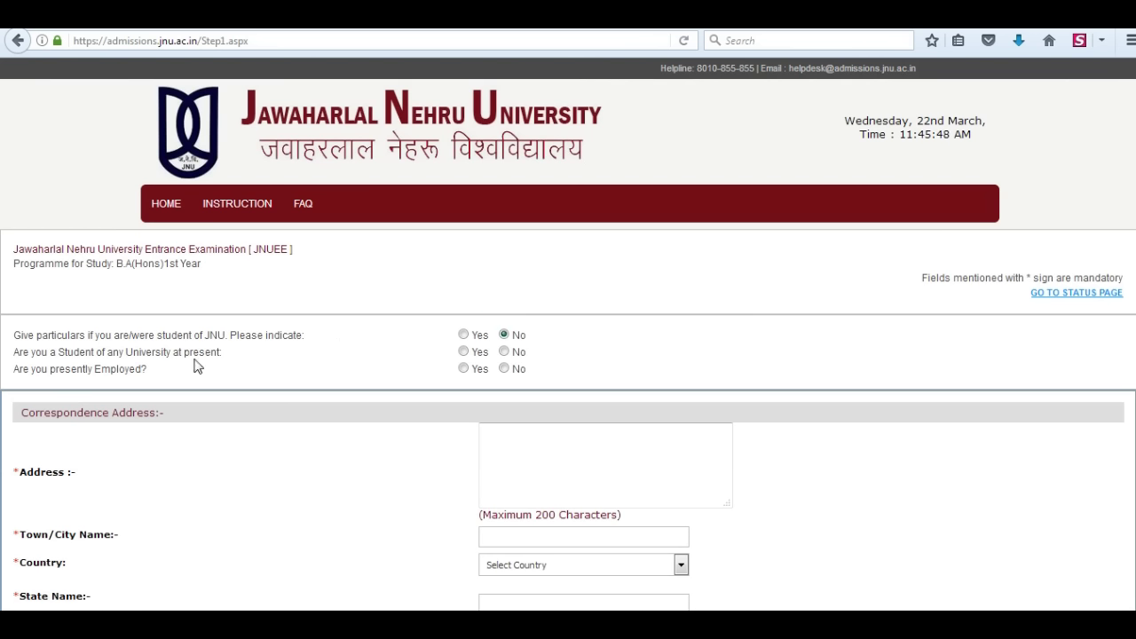
- Answer No to studying and employment, and enter the address lines and town Dehradun
{"action": "left_click", "coordinate": [504, 368]}
{"action": "scroll", "coordinate": [134, 474], "scroll_direction": "down", "scroll_amount": 4}
{"action": "left_click", "coordinate": [510, 245]}
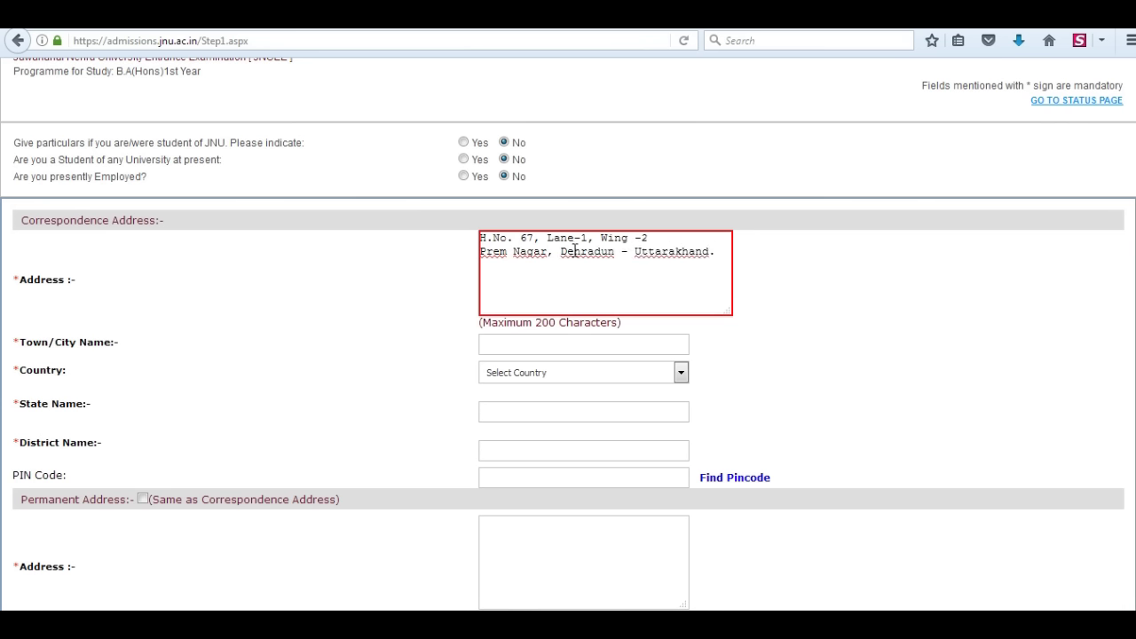
{"action": "key", "text": "Return"}
{"action": "type", "text": "248001"}
{"action": "left_click", "coordinate": [515, 345]}
{"action": "type", "text": "Dehradun"}
- Set country India, state Uttarakhand, district Dehradun, and enter the PIN code
{"action": "left_click", "coordinate": [559, 374]}
{"action": "scroll", "coordinate": [565, 550], "scroll_direction": "down", "scroll_amount": 20}
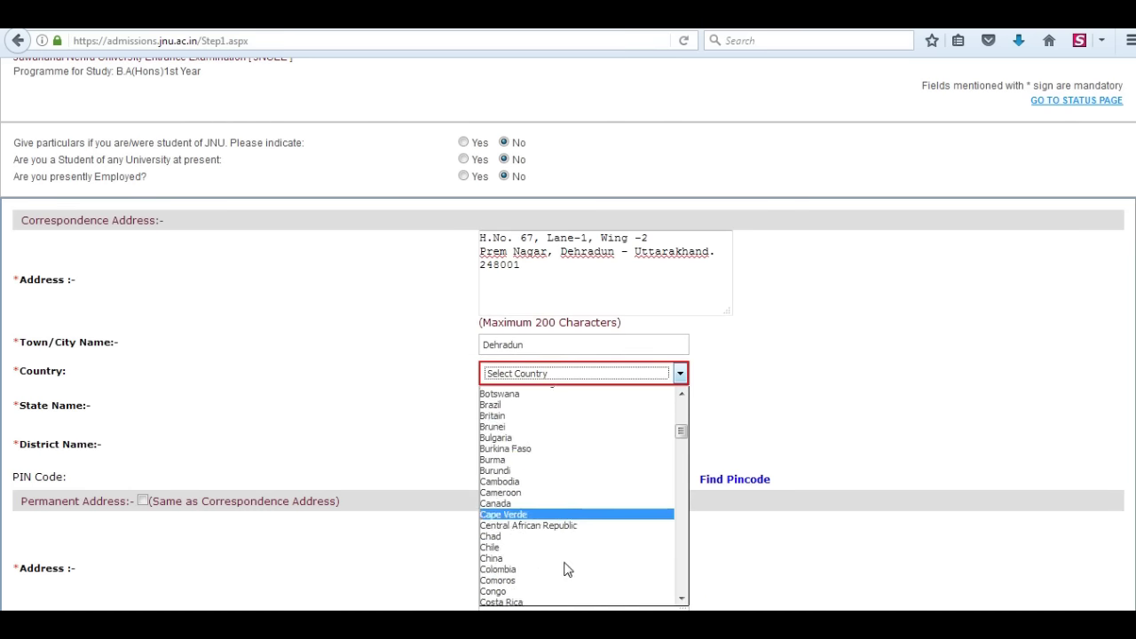
{"action": "left_click", "coordinate": [505, 502]}
{"action": "left_click", "coordinate": [527, 401]}
{"action": "scroll", "coordinate": [515, 595], "scroll_direction": "down", "scroll_amount": 6}
{"action": "left_click", "coordinate": [505, 596]}
{"action": "left_click", "coordinate": [680, 430]}
{"action": "left_click", "coordinate": [510, 496]}
{"action": "left_click", "coordinate": [518, 458]}
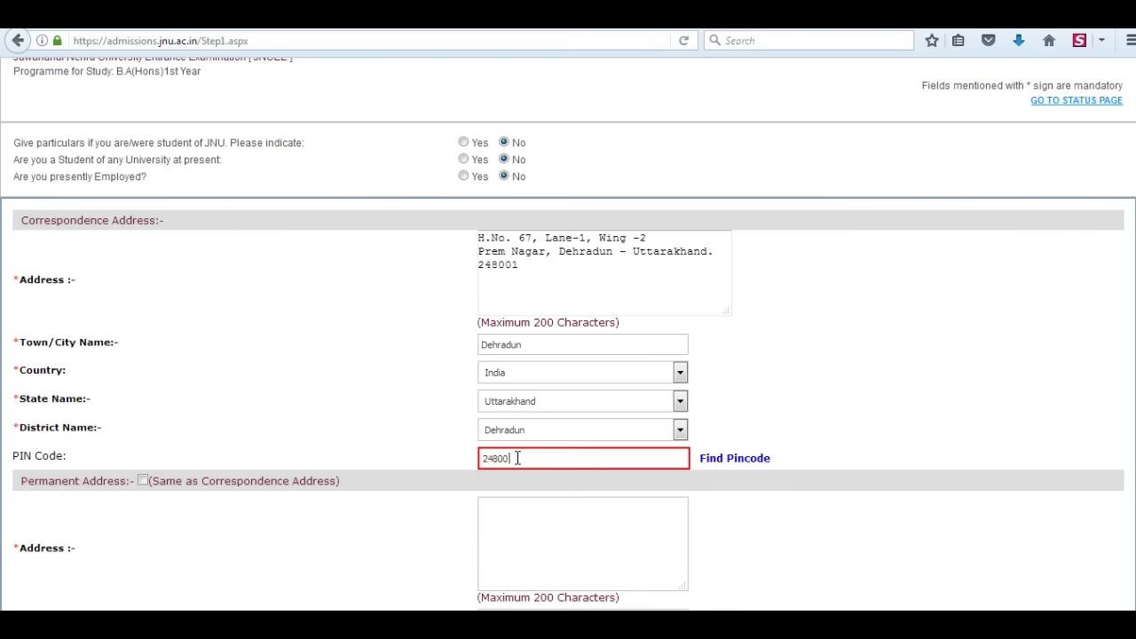
- Make the permanent address same as correspondence, enter the verification text, and save
{"action": "left_click", "coordinate": [143, 481]}
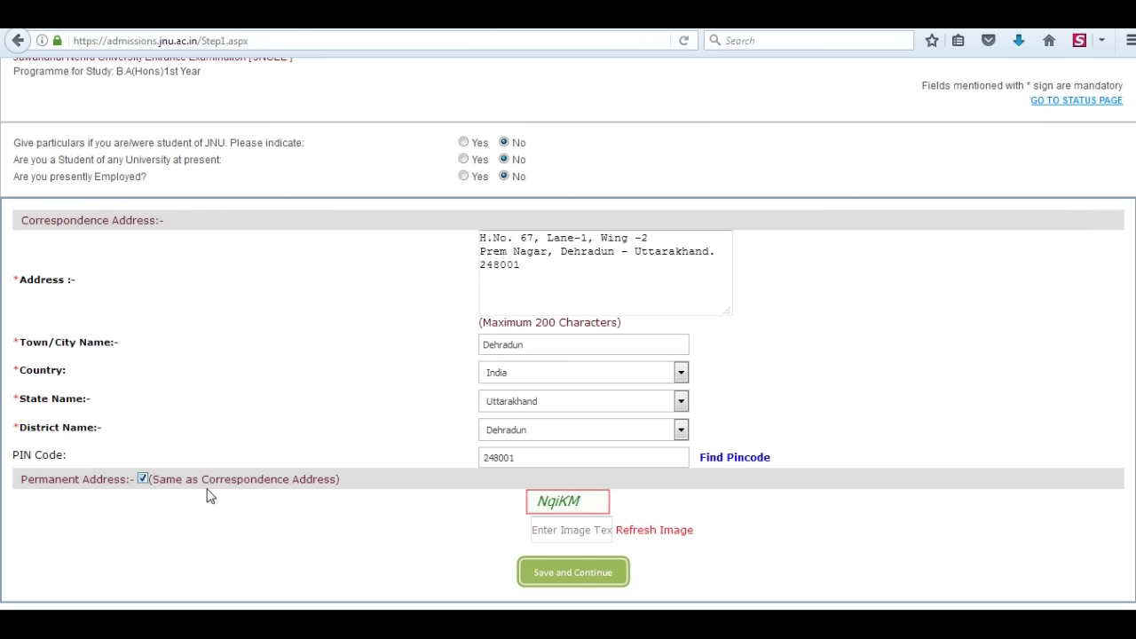
{"action": "left_click", "coordinate": [557, 533]}
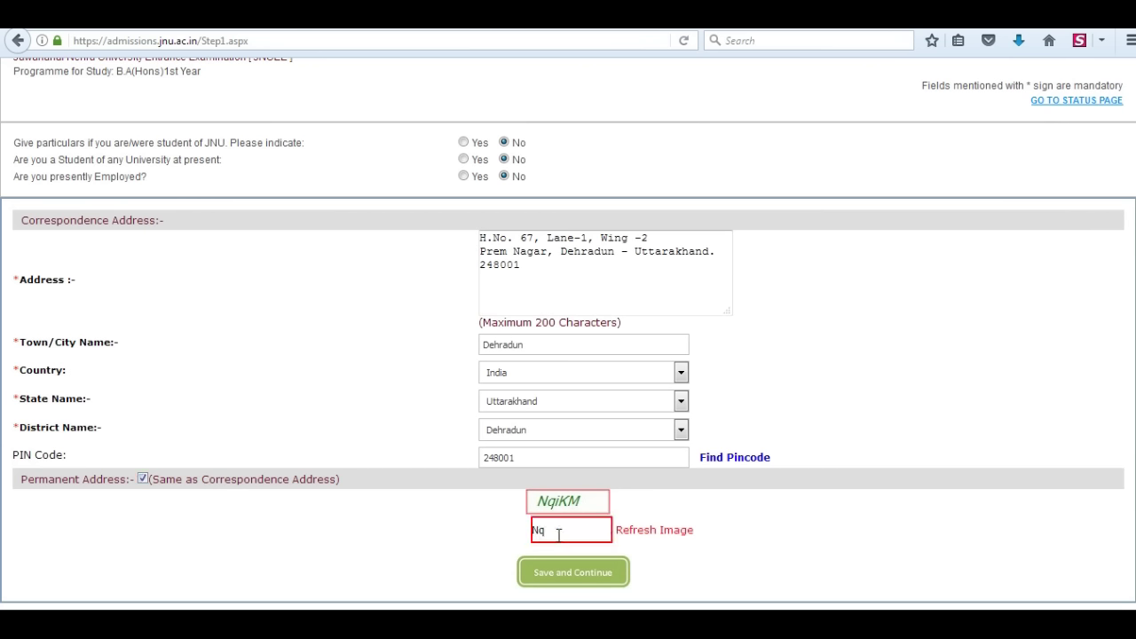
{"action": "type", "text": "NqiKM"}
{"action": "left_click", "coordinate": [568, 572]}
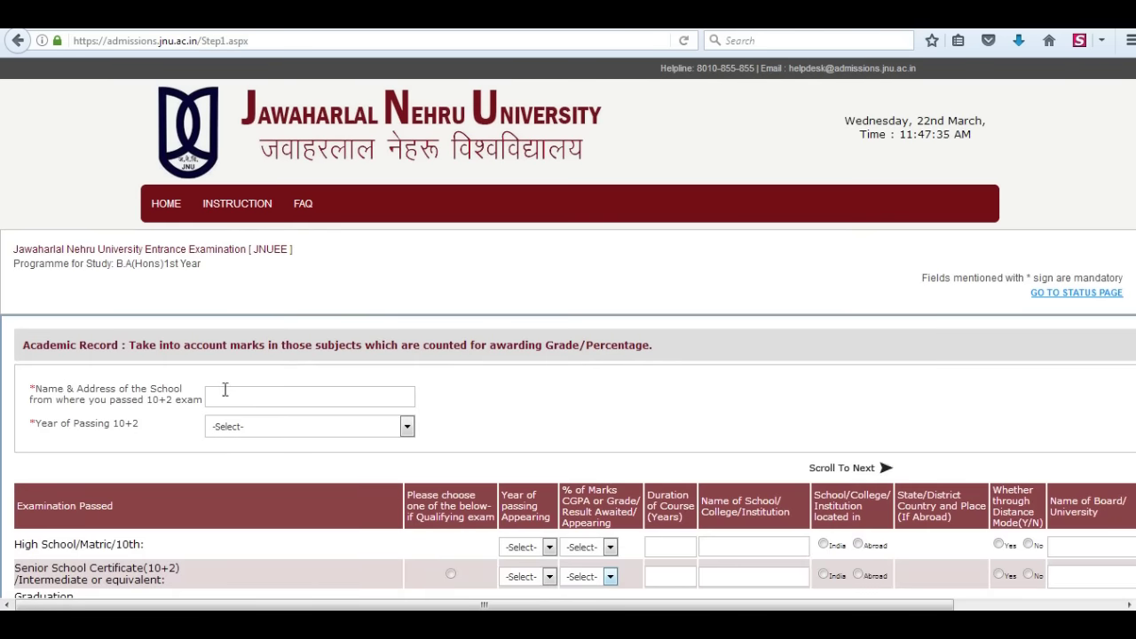
- Enter the school details and mark Senior School Certificate as qualifying exam, passed 2017
{"action": "left_click", "coordinate": [239, 394]}
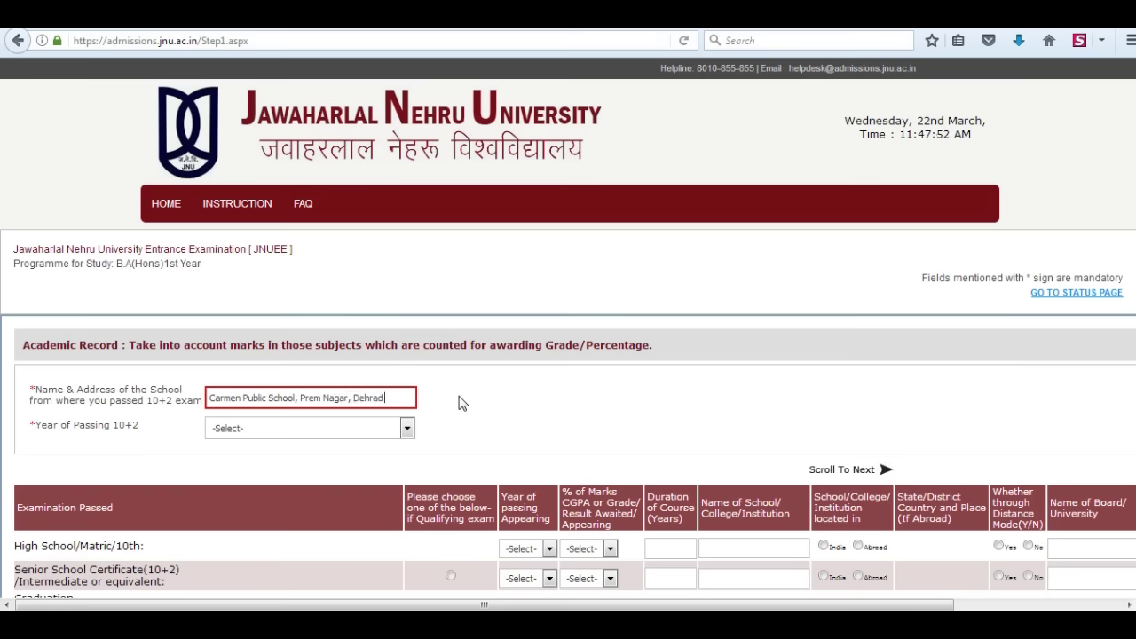
{"action": "left_click", "coordinate": [334, 435]}
{"action": "left_click", "coordinate": [235, 209]}
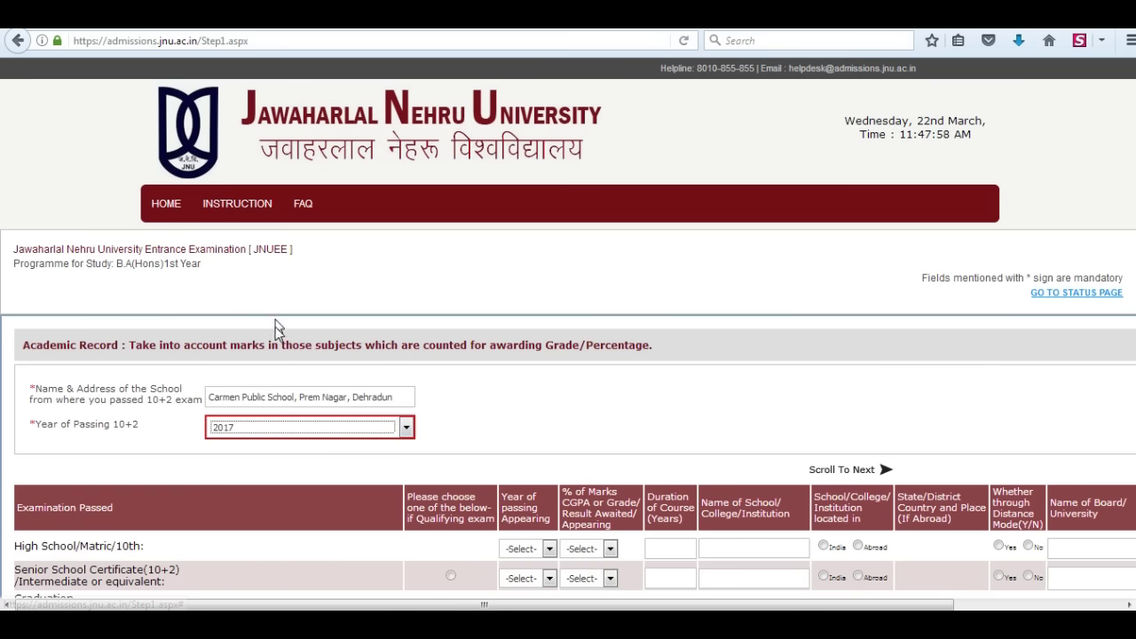
{"action": "scroll", "coordinate": [239, 541], "scroll_direction": "down", "scroll_amount": 4}
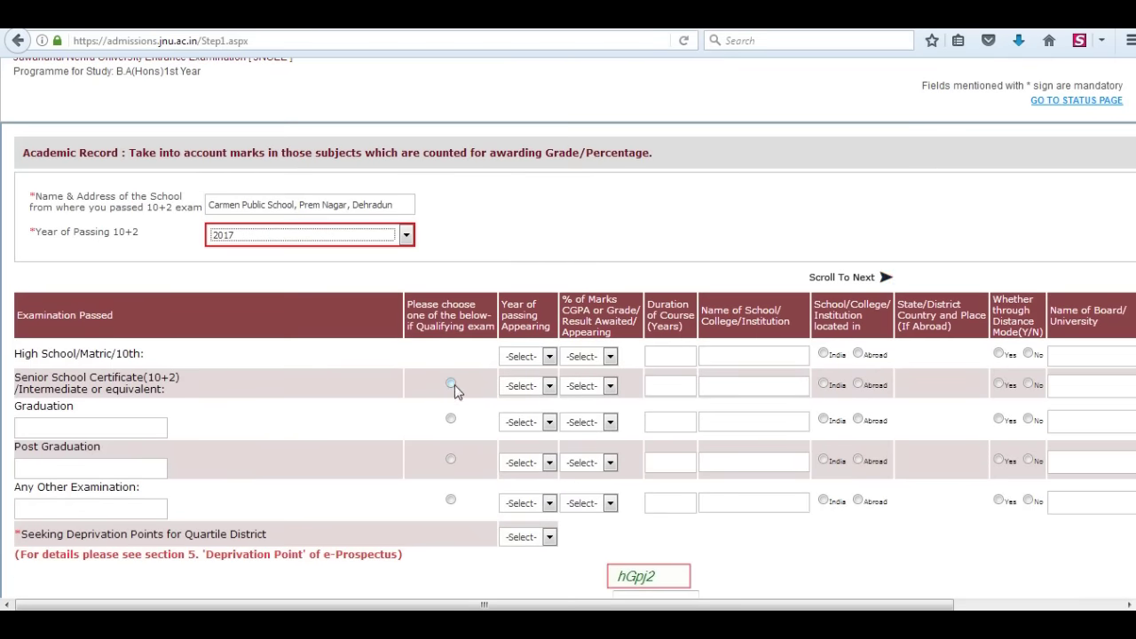
{"action": "left_click", "coordinate": [451, 385]}
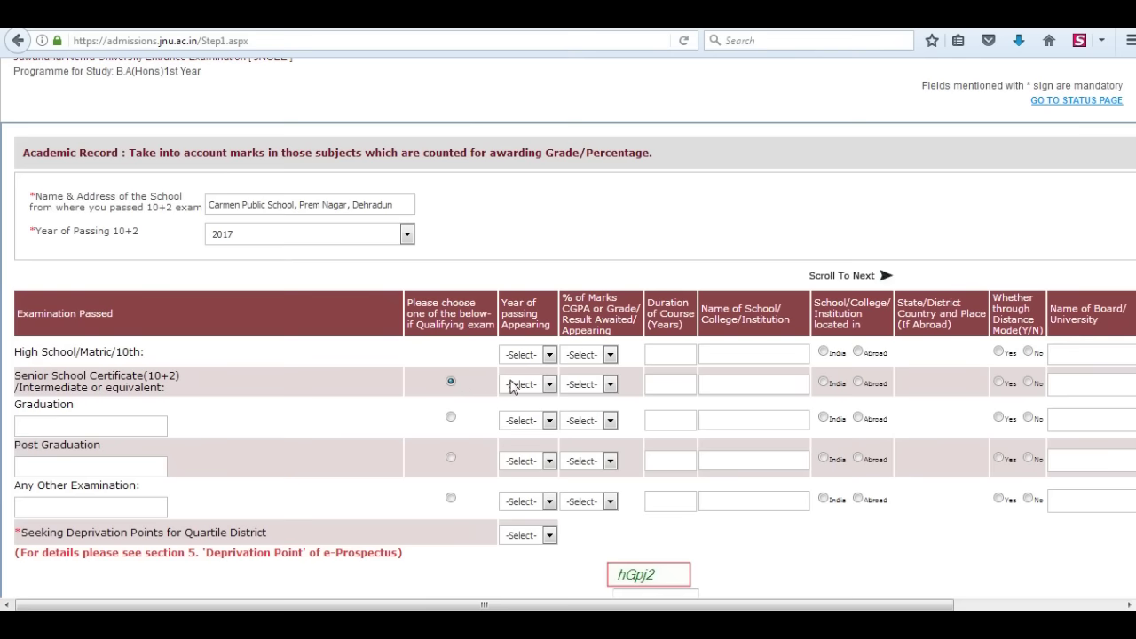
{"action": "left_click", "coordinate": [525, 384]}
{"action": "left_click", "coordinate": [513, 413]}
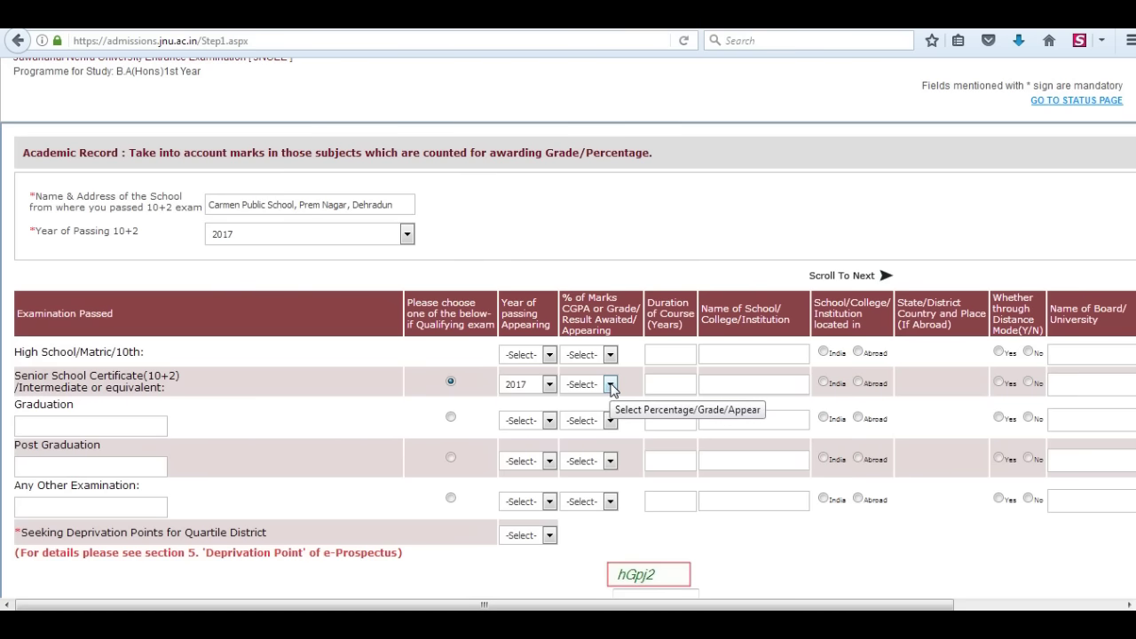
{"action": "left_click", "coordinate": [610, 384]}
{"action": "left_click", "coordinate": [610, 384]}
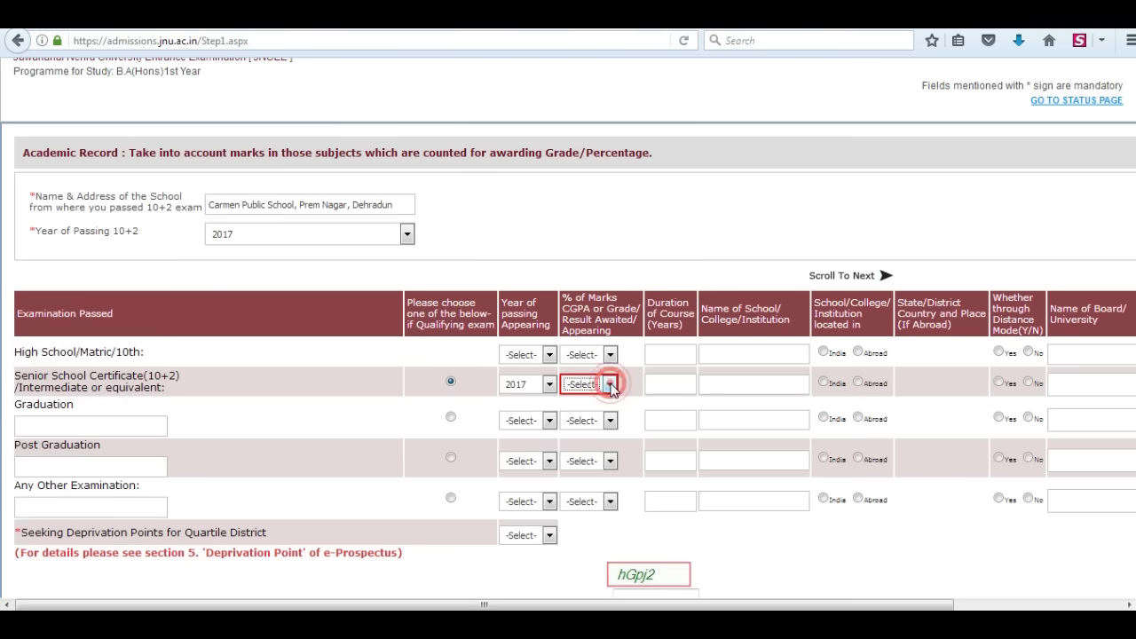
- Fill the 10+2 row: 2 years, Carmen Public School, India, not distance mode, CBSE, subjects
{"action": "left_click", "coordinate": [670, 383]}
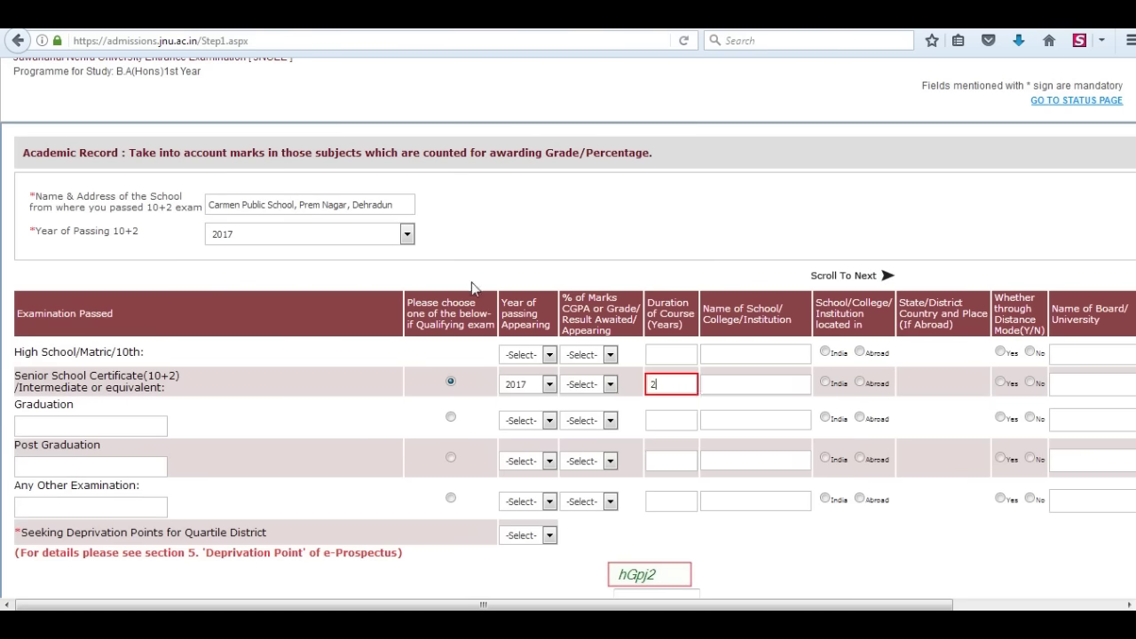
{"action": "left_click_drag", "start_coordinate": [208, 204], "coordinate": [321, 205]}
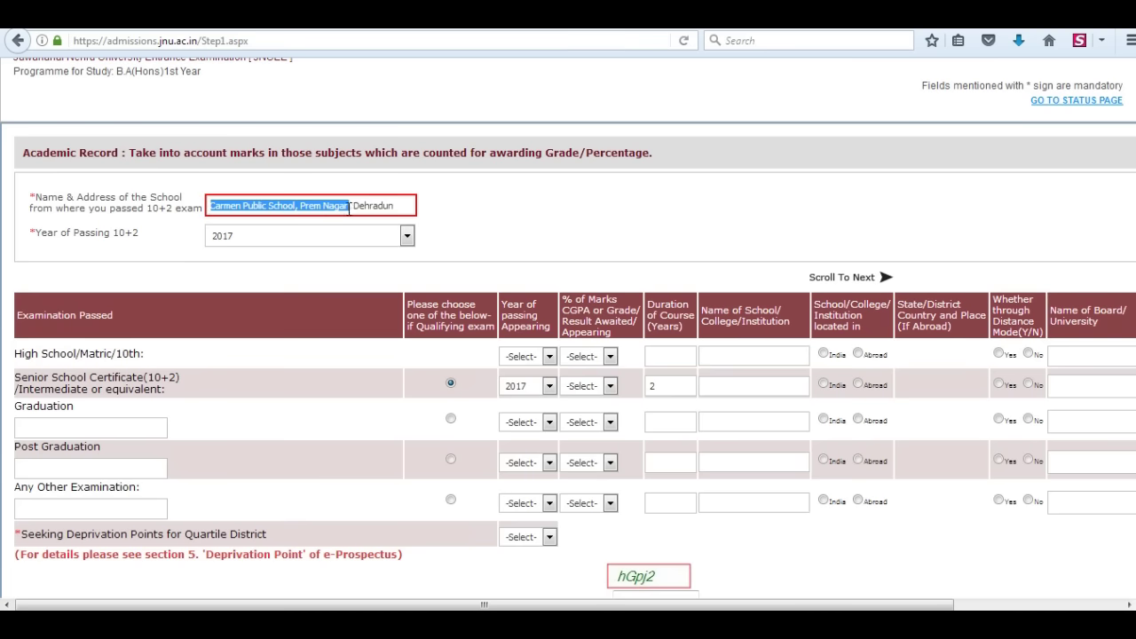
{"action": "left_click", "coordinate": [722, 381]}
{"action": "type", "text": "Carmen Public School"}
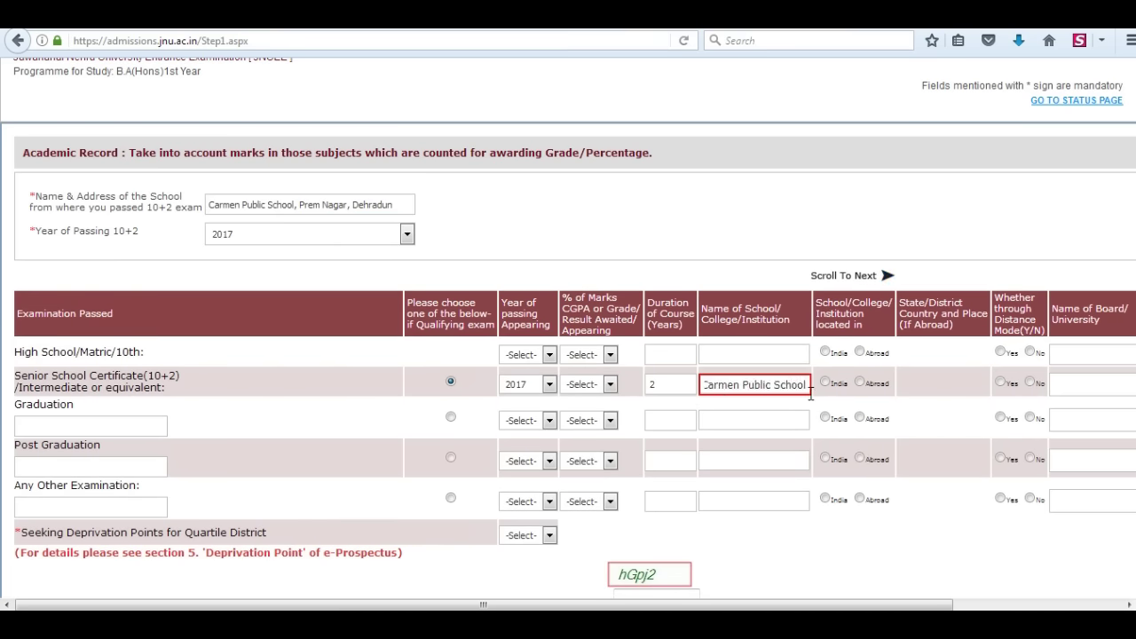
{"action": "left_click", "coordinate": [826, 384]}
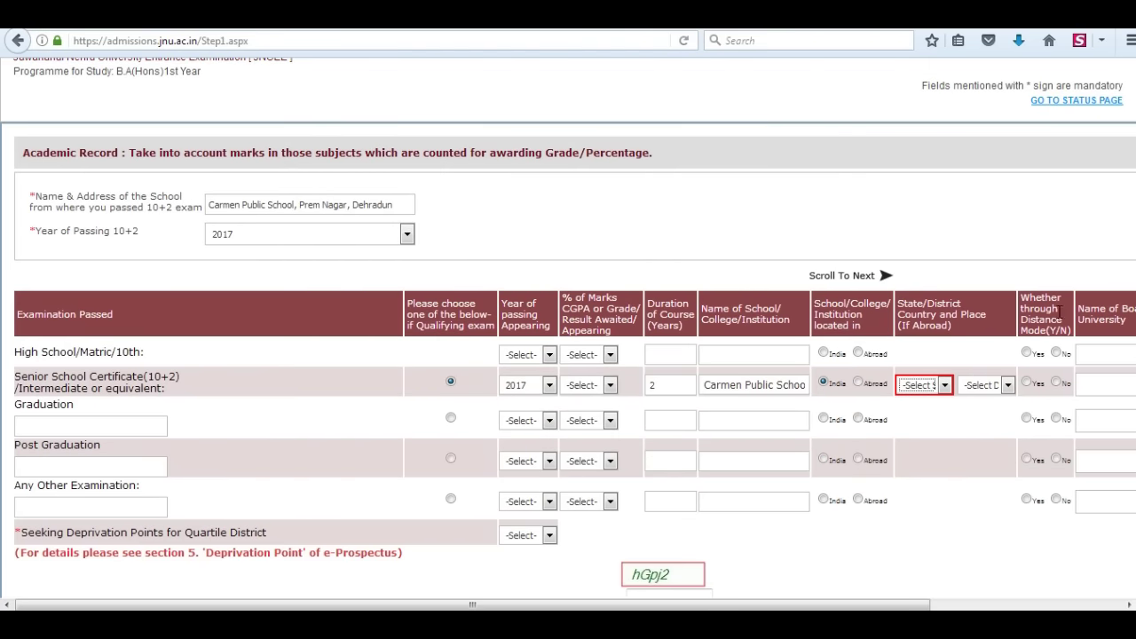
{"action": "key", "text": "ctrl+minus"}
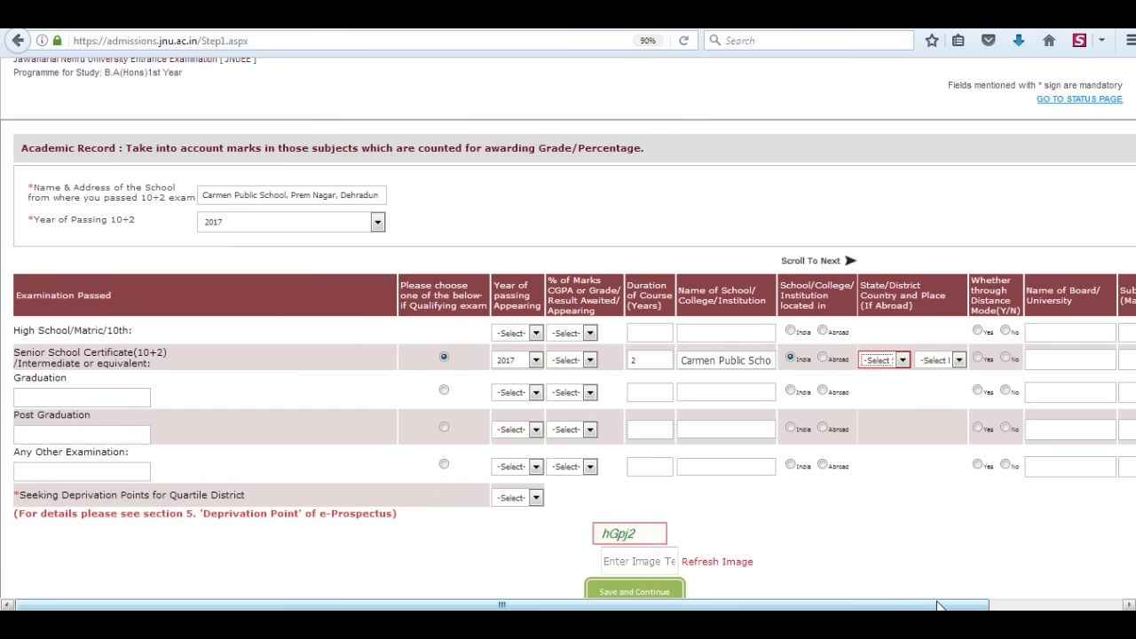
{"action": "left_click", "coordinate": [1005, 359]}
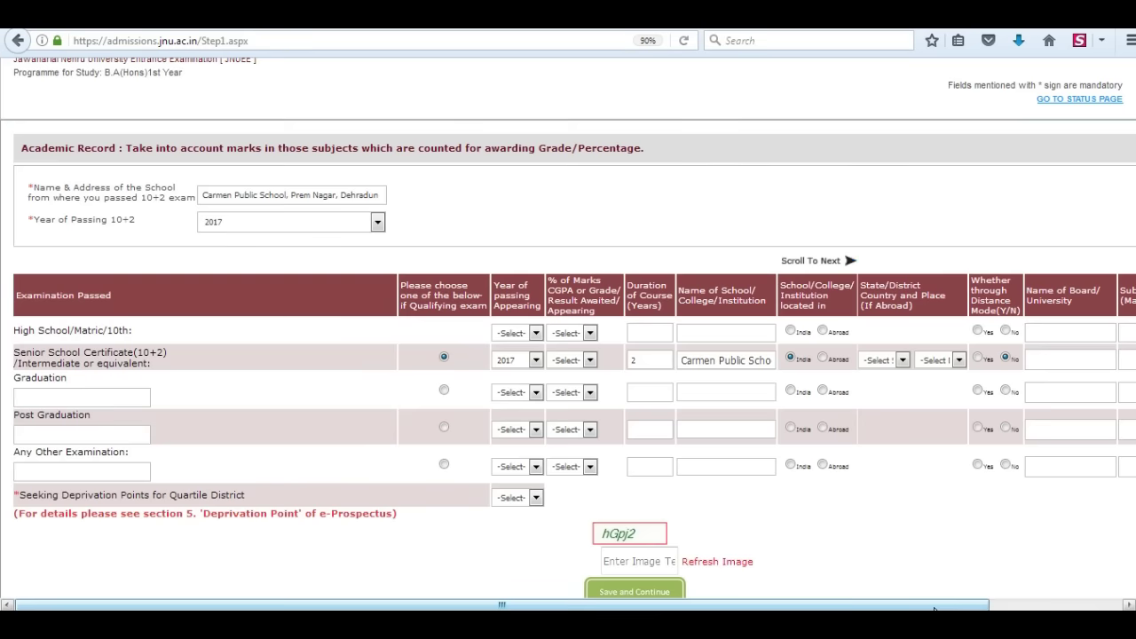
{"action": "left_click", "coordinate": [1078, 600]}
{"action": "left_click", "coordinate": [930, 357]}
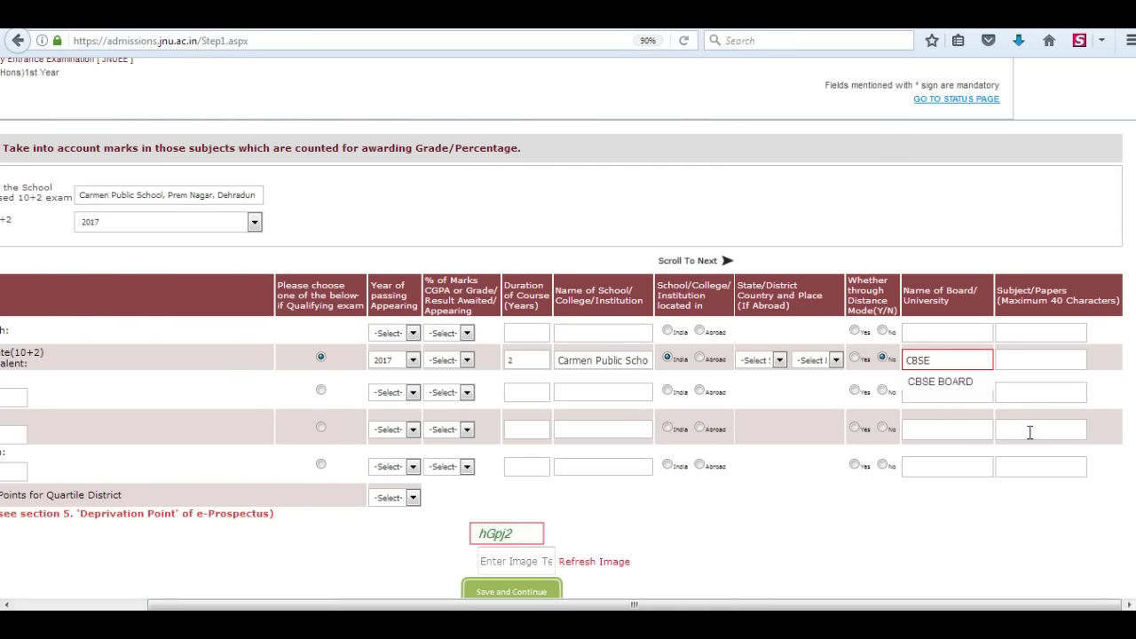
{"action": "left_click", "coordinate": [1008, 359]}
{"action": "type", "text": "E"}
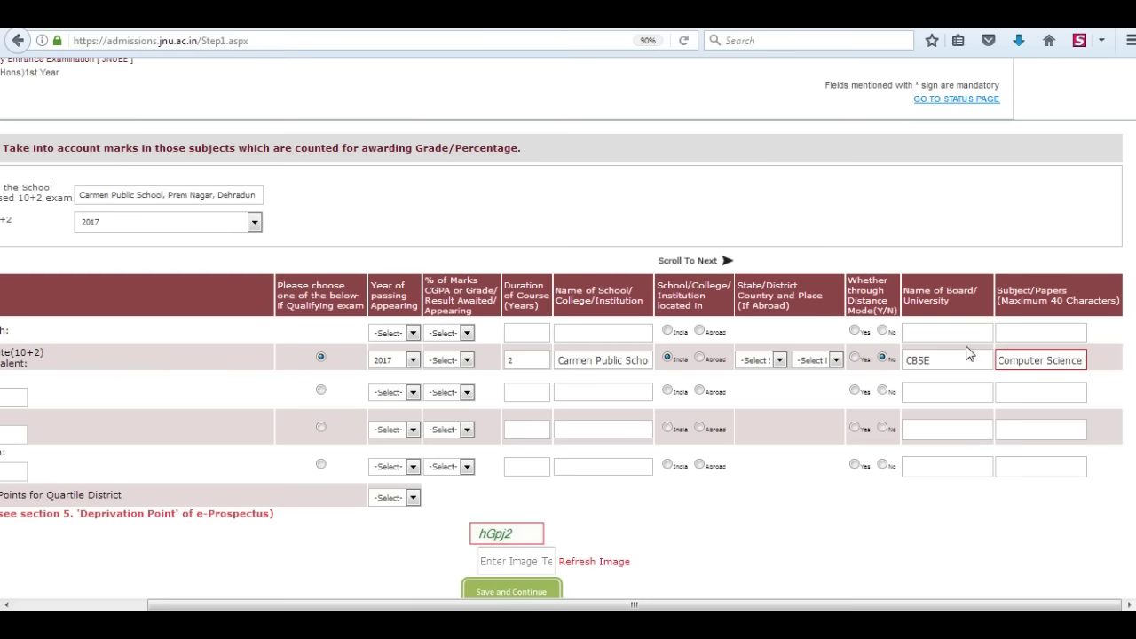
- Set the High School row to 2015, percentage 79.00%, and 2-year duration
{"action": "scroll", "coordinate": [568, 355], "scroll_direction": "left", "scroll_amount": 3}
{"action": "scroll", "coordinate": [568, 354], "scroll_direction": "up", "scroll_amount": 2}
{"action": "left_click", "coordinate": [514, 424]}
{"action": "left_click", "coordinate": [511, 486]}
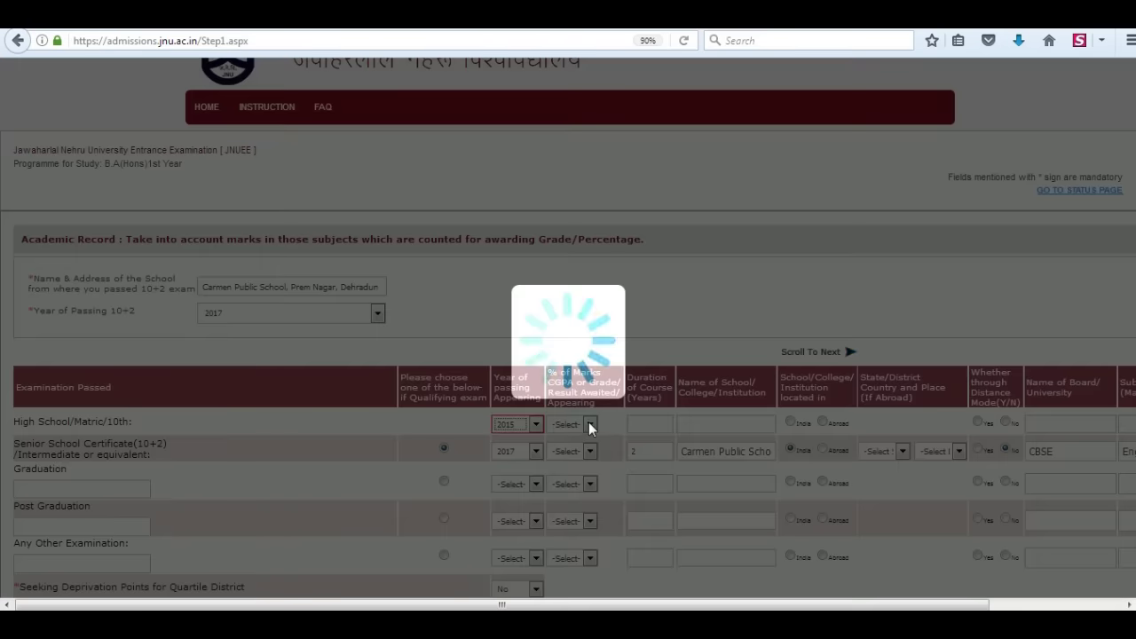
{"action": "left_click", "coordinate": [589, 424]}
{"action": "left_click", "coordinate": [573, 448]}
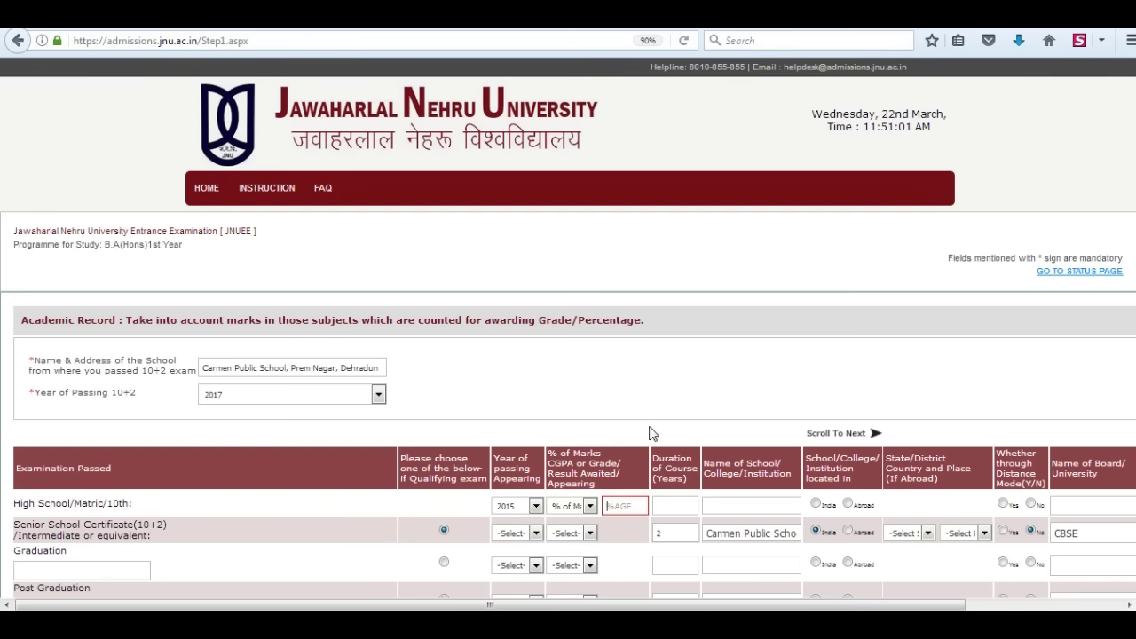
{"action": "left_click", "coordinate": [630, 510]}
{"action": "left_click", "coordinate": [675, 509]}
{"action": "type", "text": "2"}
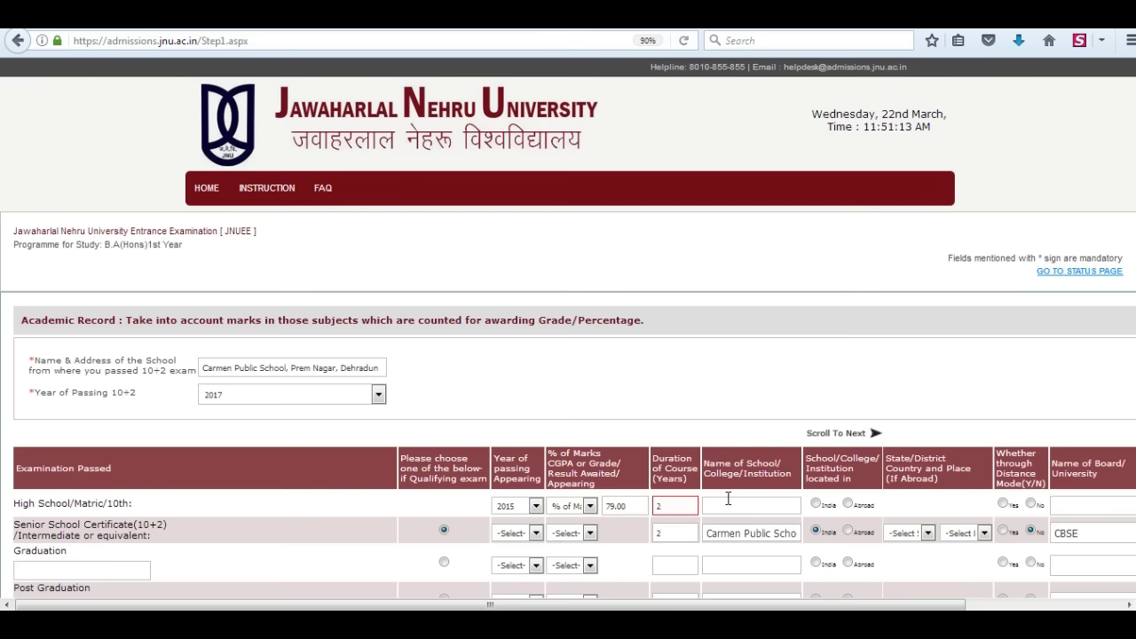
- Give High School Carmen Public School, India, not distance mode, board, and maths, English, computer science
{"action": "left_click_drag", "start_coordinate": [708, 533], "coordinate": [824, 536]}
{"action": "left_click", "coordinate": [748, 502]}
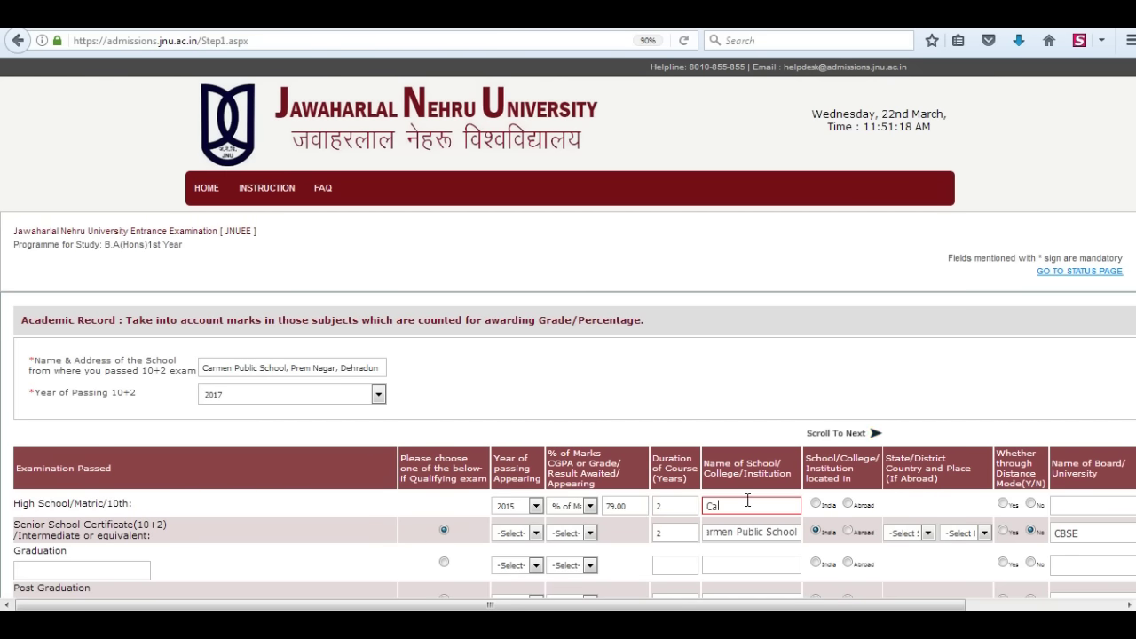
{"action": "type", "text": "Carmen Public School"}
{"action": "scroll", "coordinate": [747, 497], "scroll_direction": "down", "scroll_amount": 2}
{"action": "left_click", "coordinate": [816, 424]}
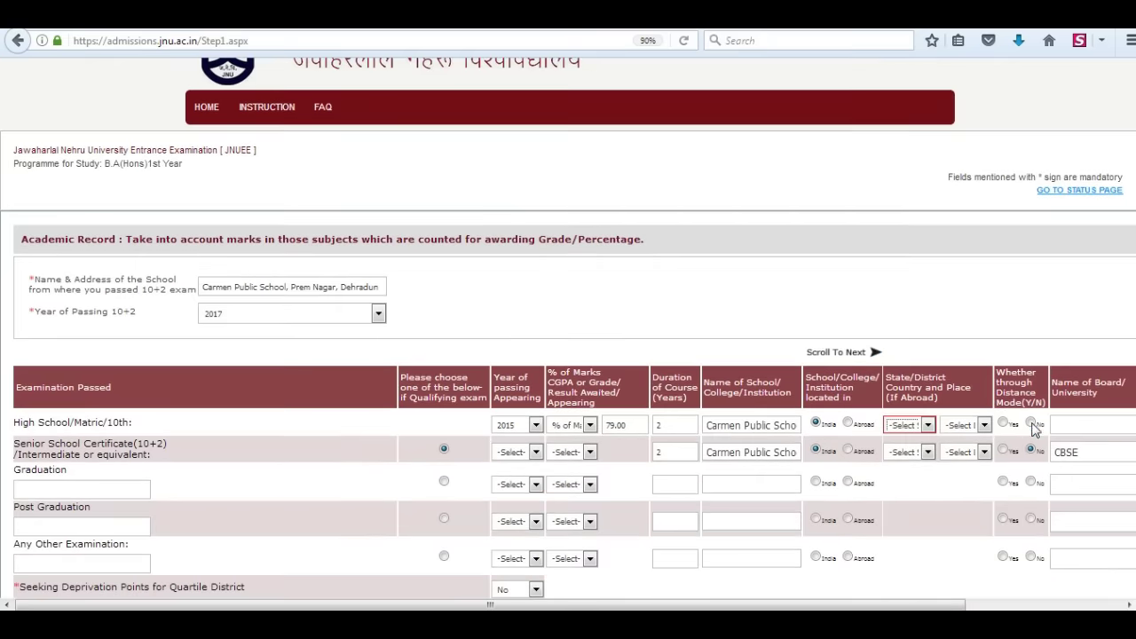
{"action": "left_click", "coordinate": [1030, 423]}
{"action": "left_click", "coordinate": [989, 605]}
{"action": "left_click", "coordinate": [923, 428]}
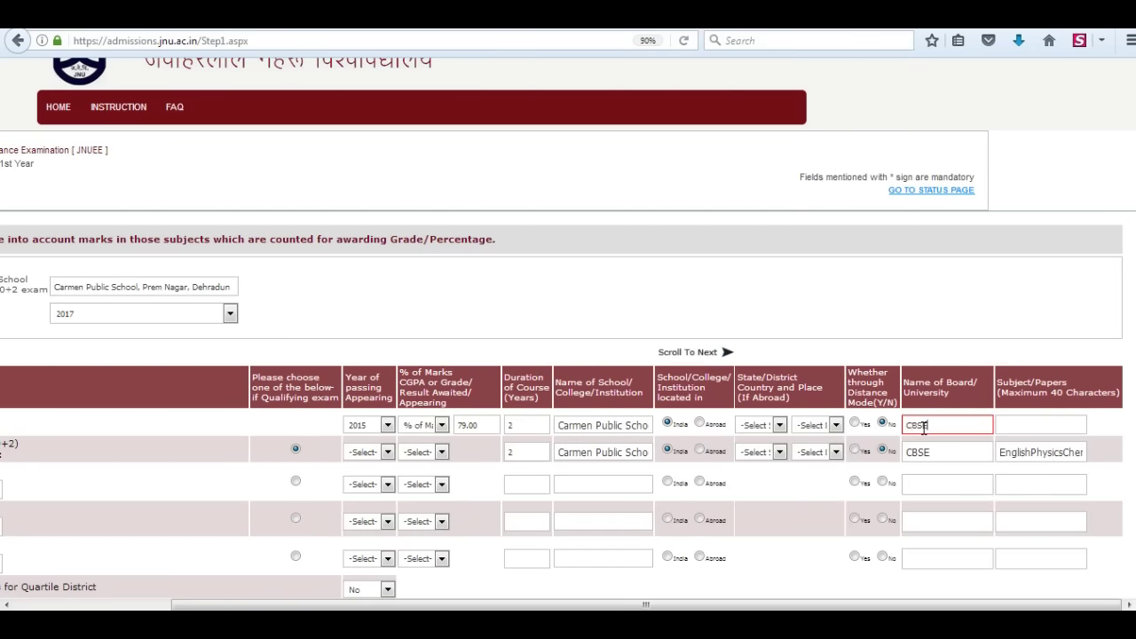
{"action": "left_click", "coordinate": [1020, 426]}
{"action": "type", "text": "mathengl"}
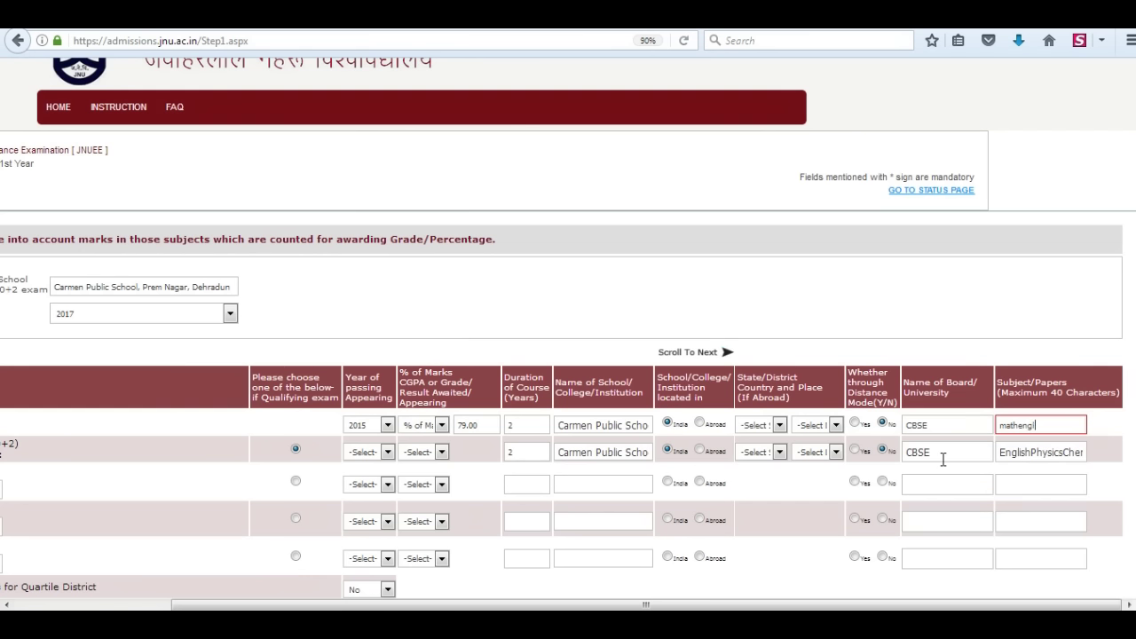
{"action": "type", "text": "ishcomputerscience"}
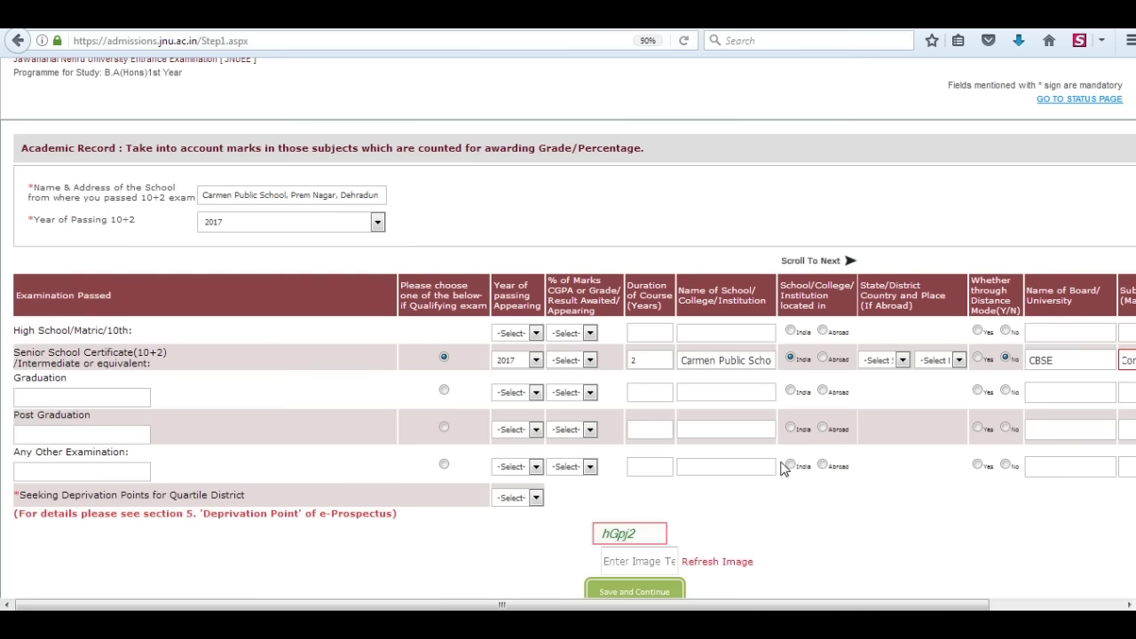
- Answer No to deprivation points, enter the verification text, and save the qualification details
{"action": "left_click", "coordinate": [536, 498]}
{"action": "left_click", "coordinate": [513, 532]}
{"action": "left_click_drag", "start_coordinate": [18, 514], "coordinate": [396, 515]}
{"action": "left_click", "coordinate": [511, 524]}
{"action": "left_click", "coordinate": [618, 562]}
{"action": "type", "text": "h"}
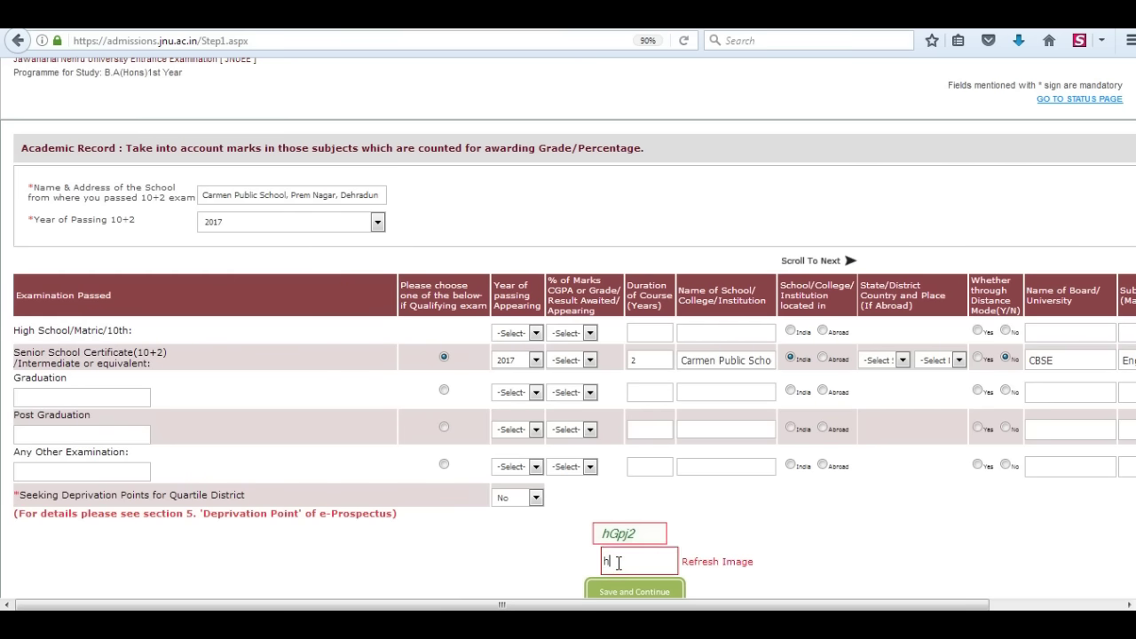
{"action": "type", "text": "Gpj2"}
{"action": "left_click", "coordinate": [634, 591]}
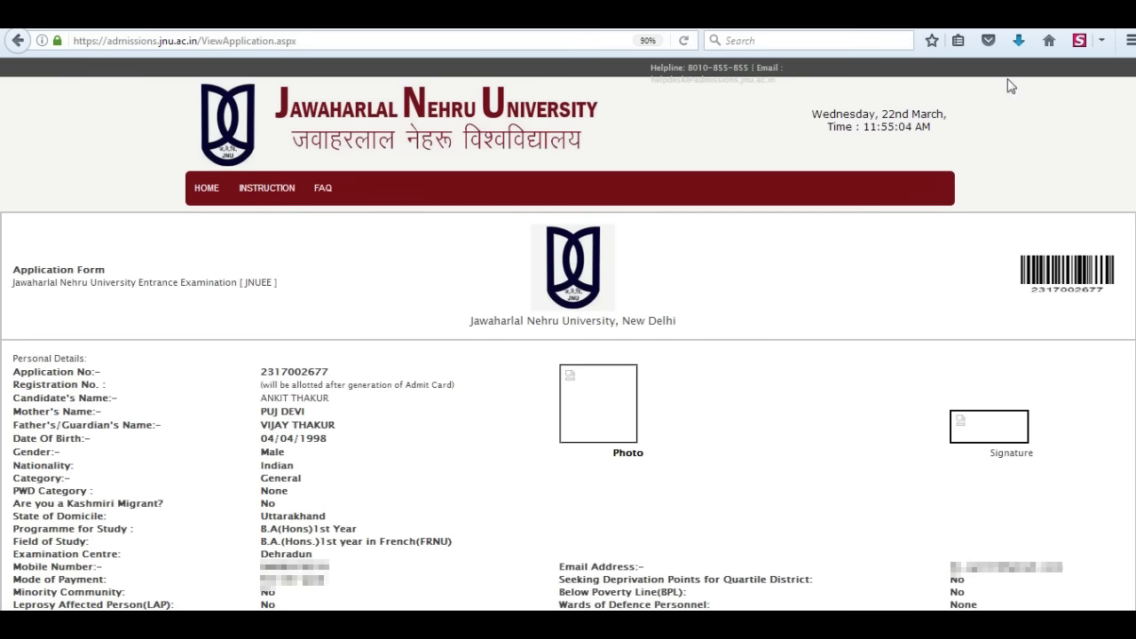
- Go to the application status page and open the photo and signature upload step
{"action": "scroll", "coordinate": [5, 164], "scroll_direction": "down", "scroll_amount": 10}
{"action": "left_click", "coordinate": [78, 518]}
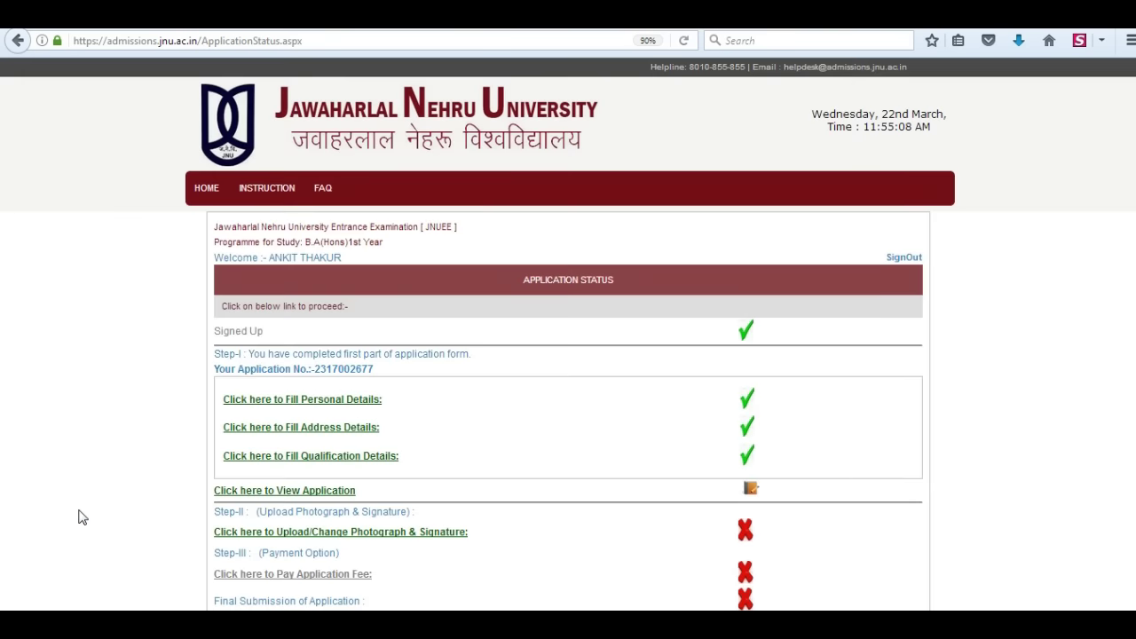
{"action": "left_click", "coordinate": [325, 535]}
- Upload and preview Photograph1.jpg as the photograph and Signature1 as the signature
{"action": "left_click", "coordinate": [249, 341]}
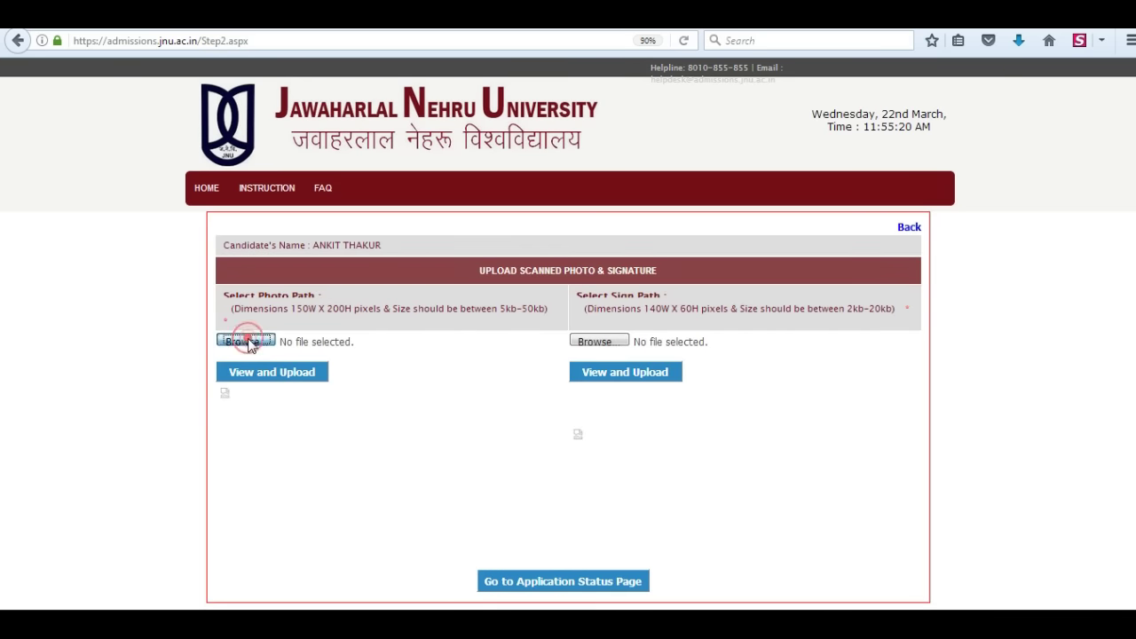
{"action": "left_click", "coordinate": [444, 375]}
{"action": "left_click", "coordinate": [271, 373]}
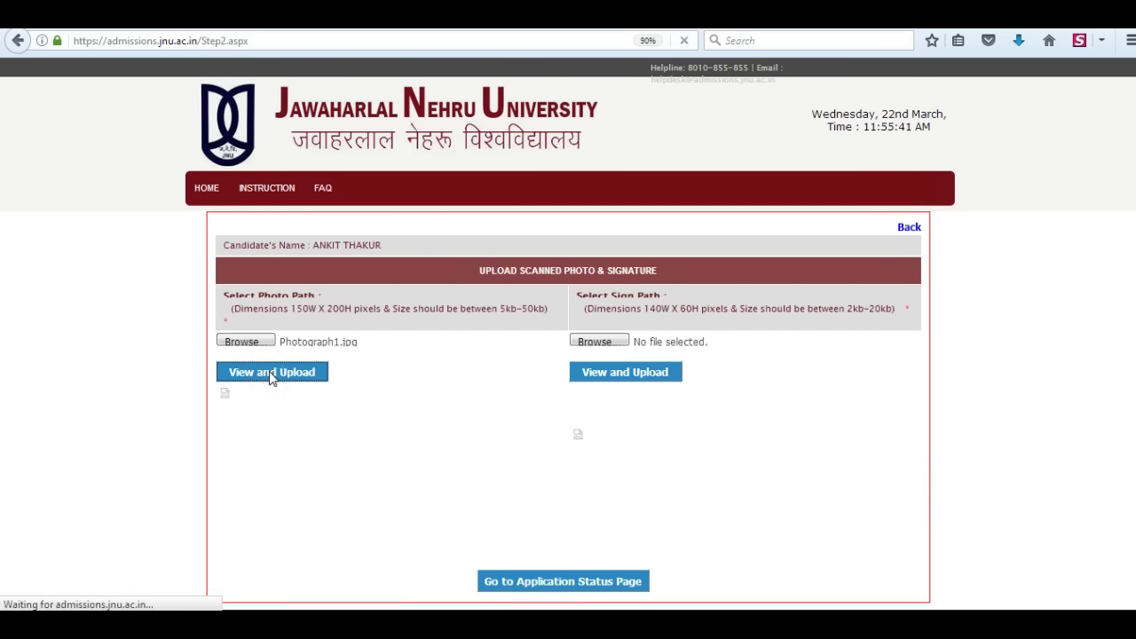
{"action": "left_click", "coordinate": [609, 344]}
{"action": "left_click", "coordinate": [190, 197]}
{"action": "left_click", "coordinate": [448, 375]}
{"action": "left_click", "coordinate": [610, 372]}
- From the application status page, proceed to pay the 400.00 fee by card or net banking
{"action": "left_click", "coordinate": [569, 582]}
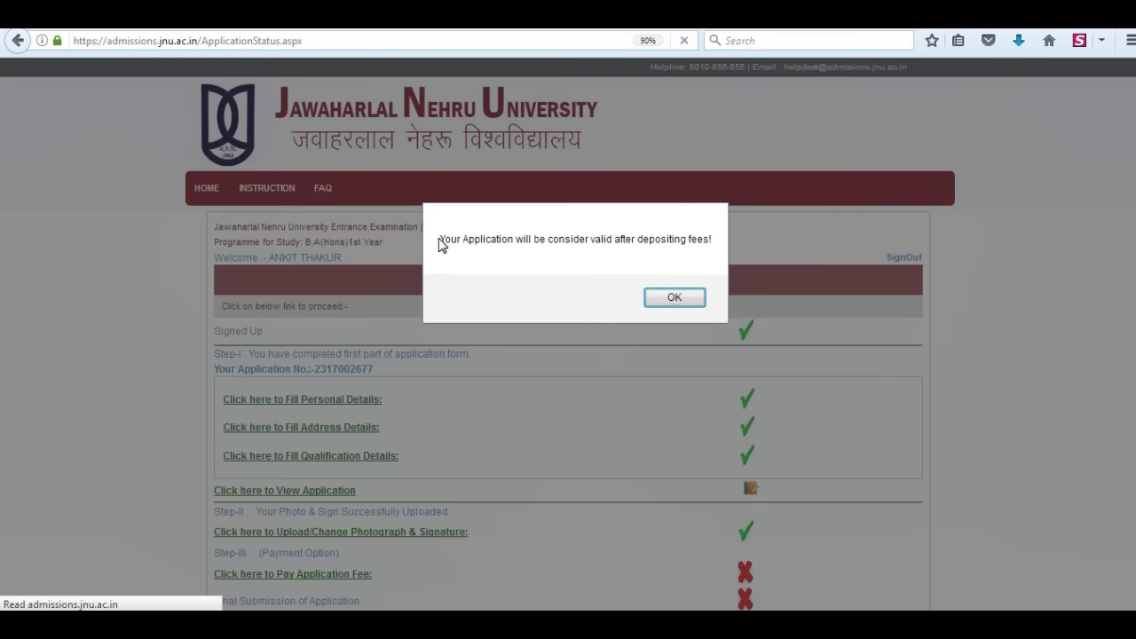
{"action": "left_click", "coordinate": [680, 297]}
{"action": "scroll", "coordinate": [329, 577], "scroll_direction": "down", "scroll_amount": 2}
{"action": "left_click", "coordinate": [324, 466]}
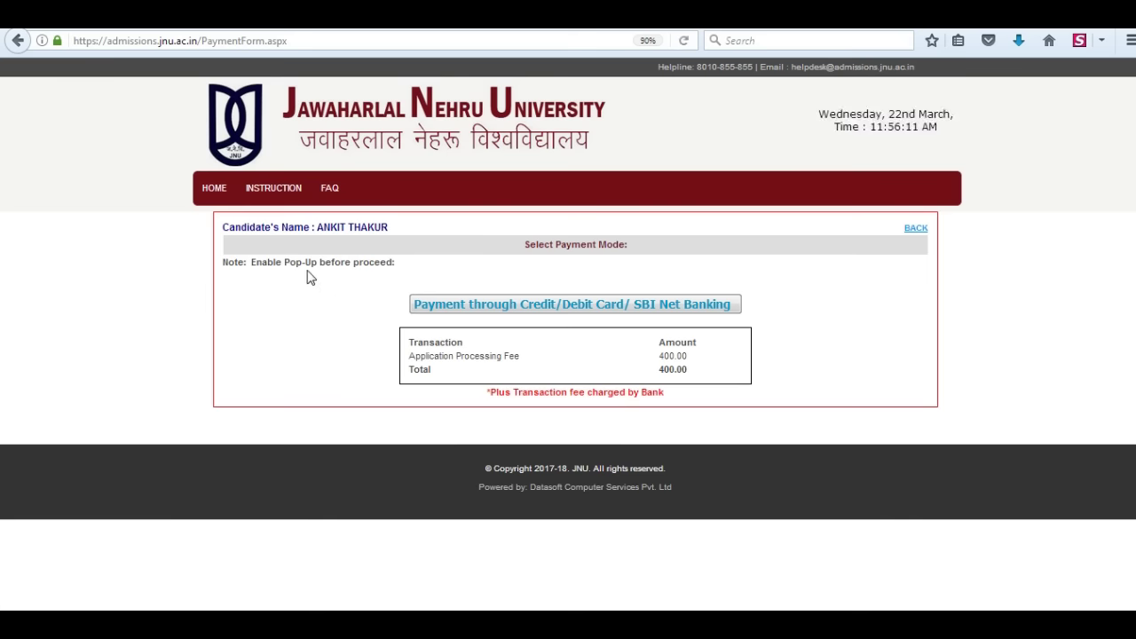
{"action": "left_click", "coordinate": [611, 305]}
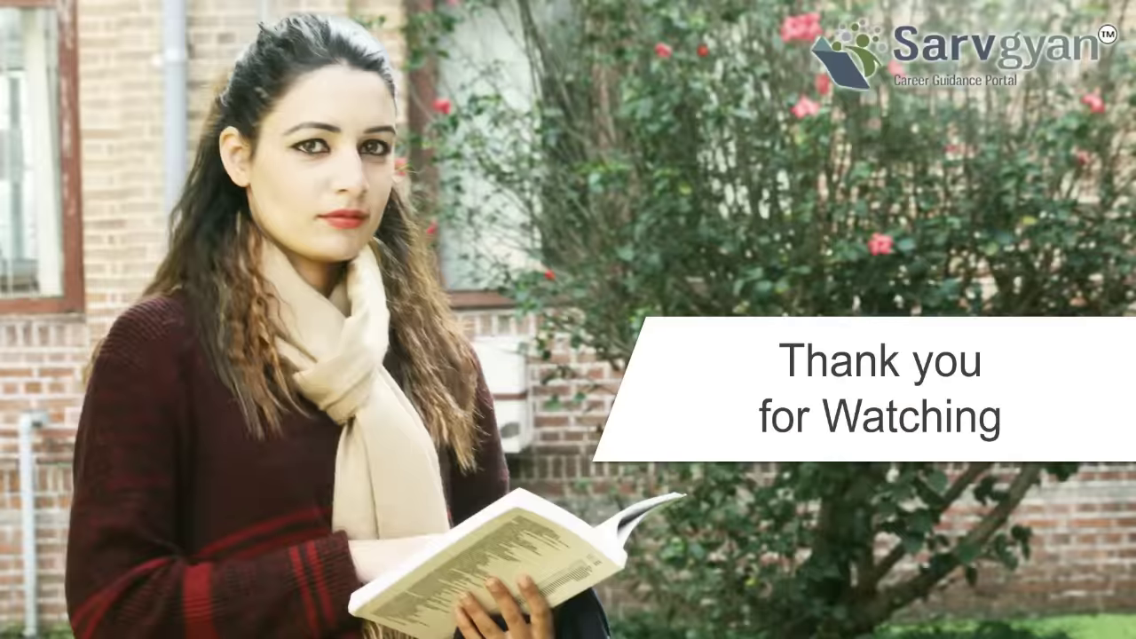